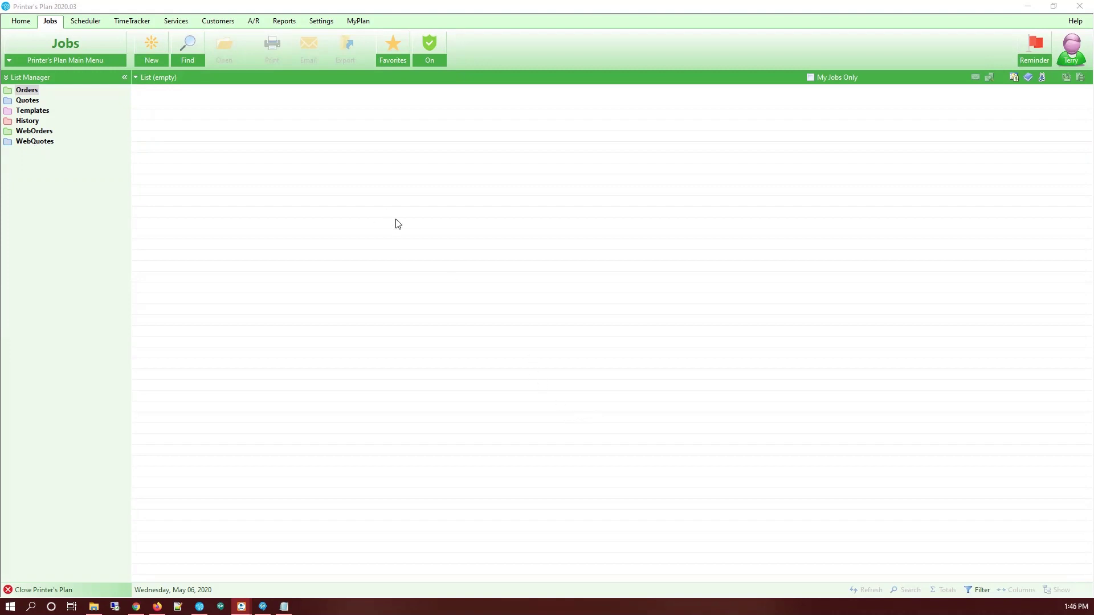
Open the SMTP Settings under the General Settings group.
click(322, 25)
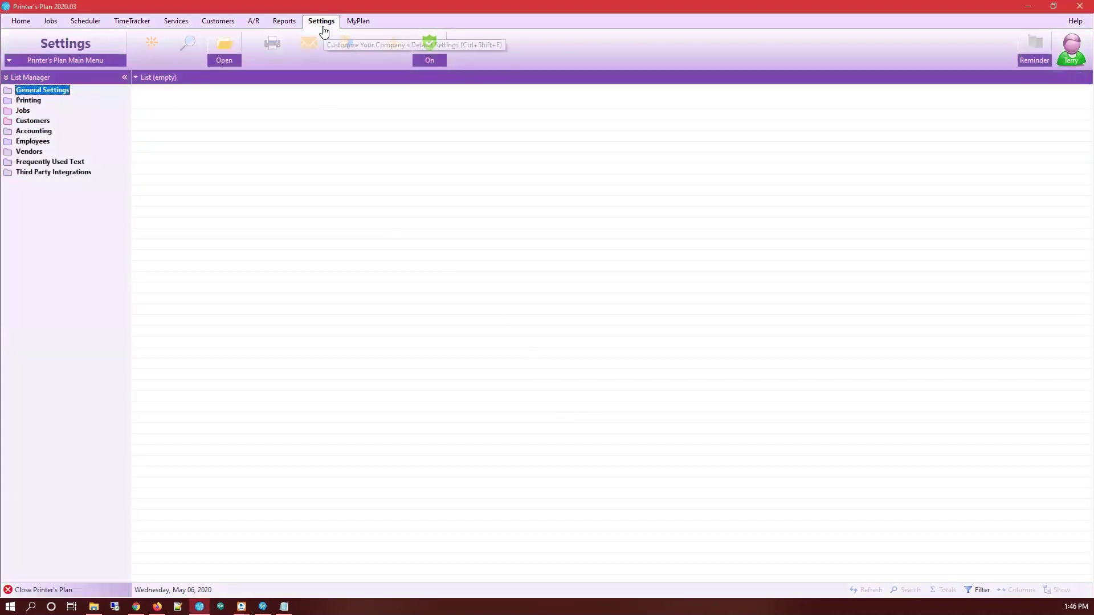
double_click(51, 93)
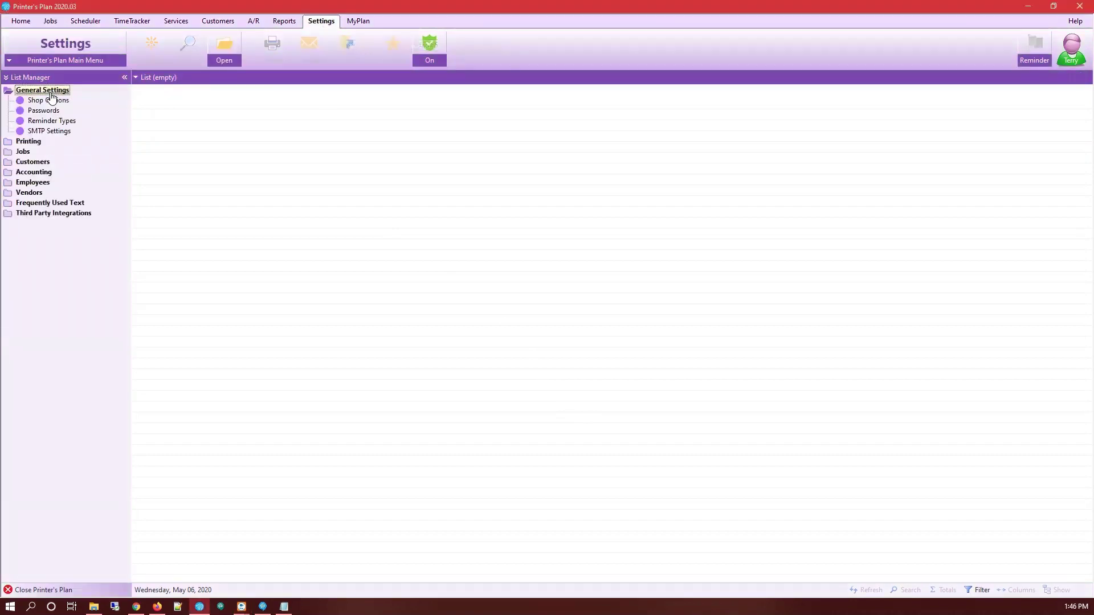
click(51, 94)
double_click(51, 133)
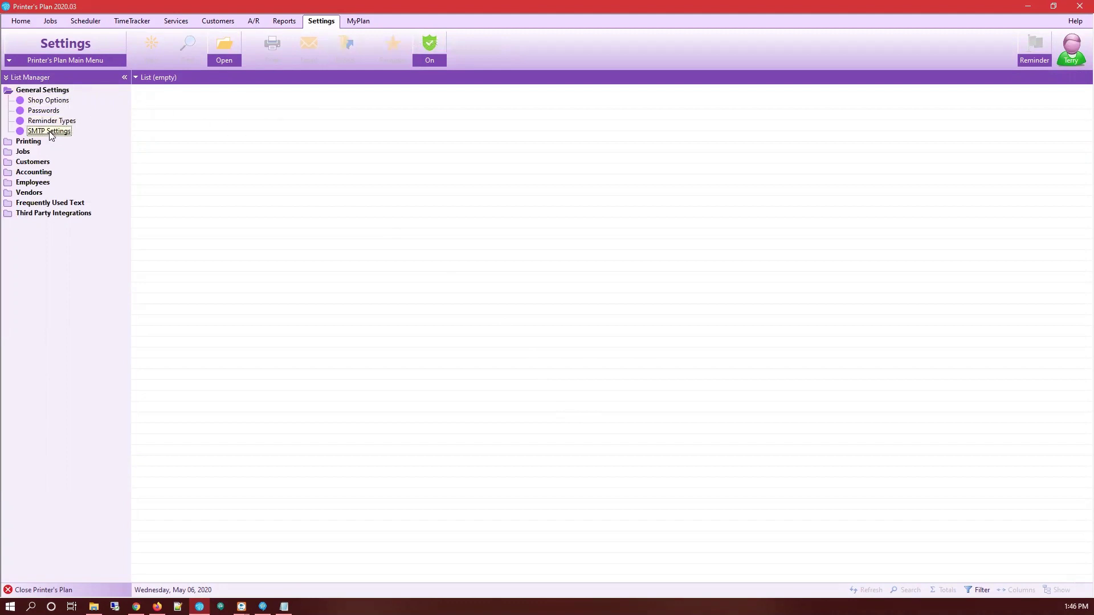
Check the SMTP login, password, server smtp.gmail.com and outgoing port 465.
click(515, 207)
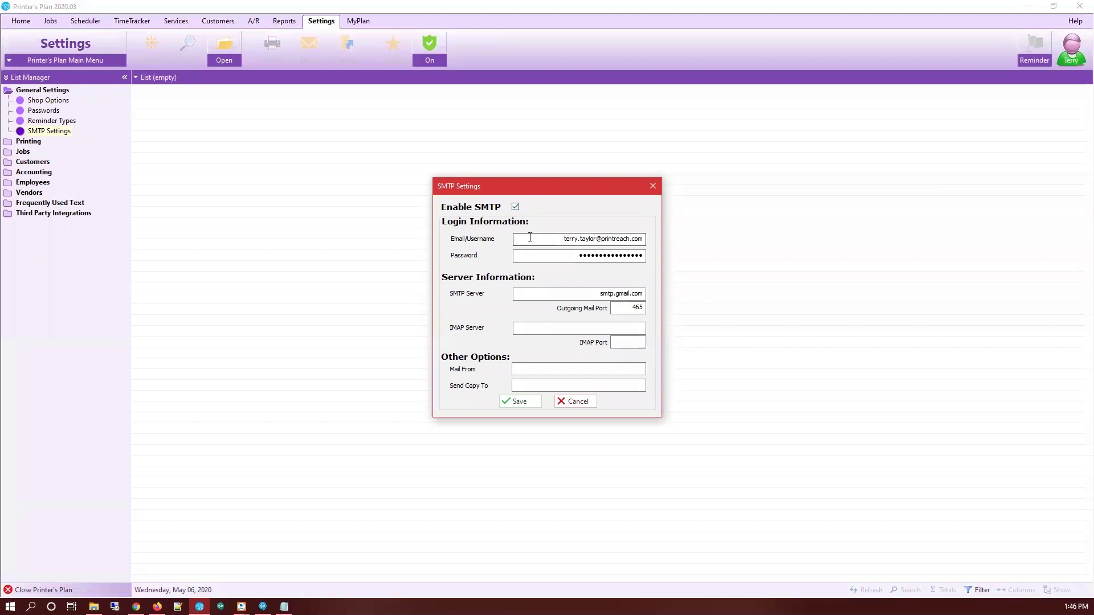
drag(562, 239, 627, 239)
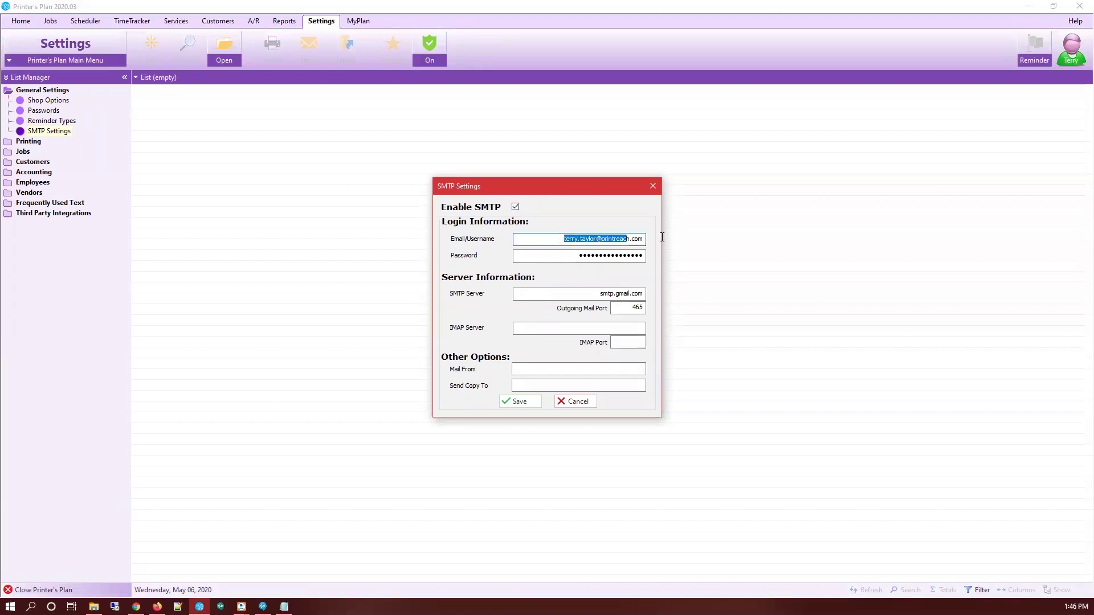
double_click(545, 256)
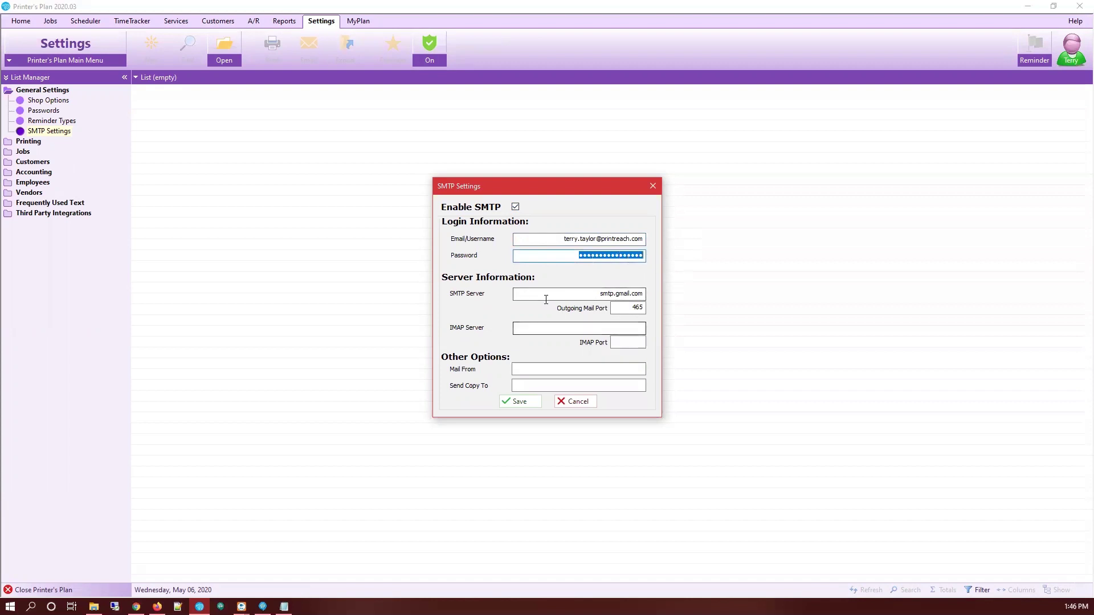
drag(551, 296, 655, 310)
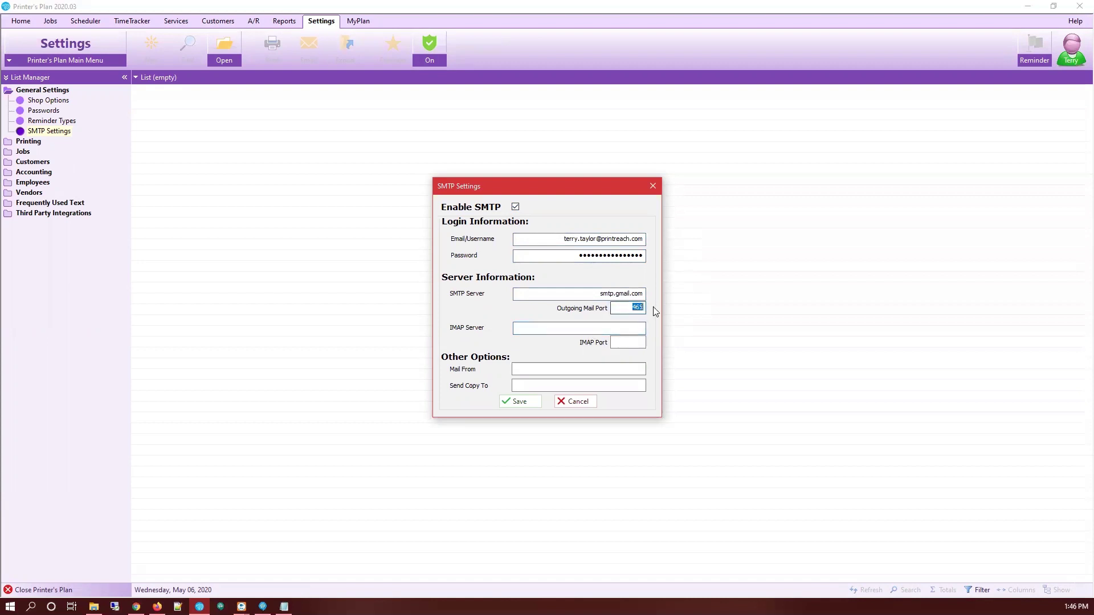
click(629, 340)
Save the SMTP settings and list all orders on the Jobs tab.
click(518, 401)
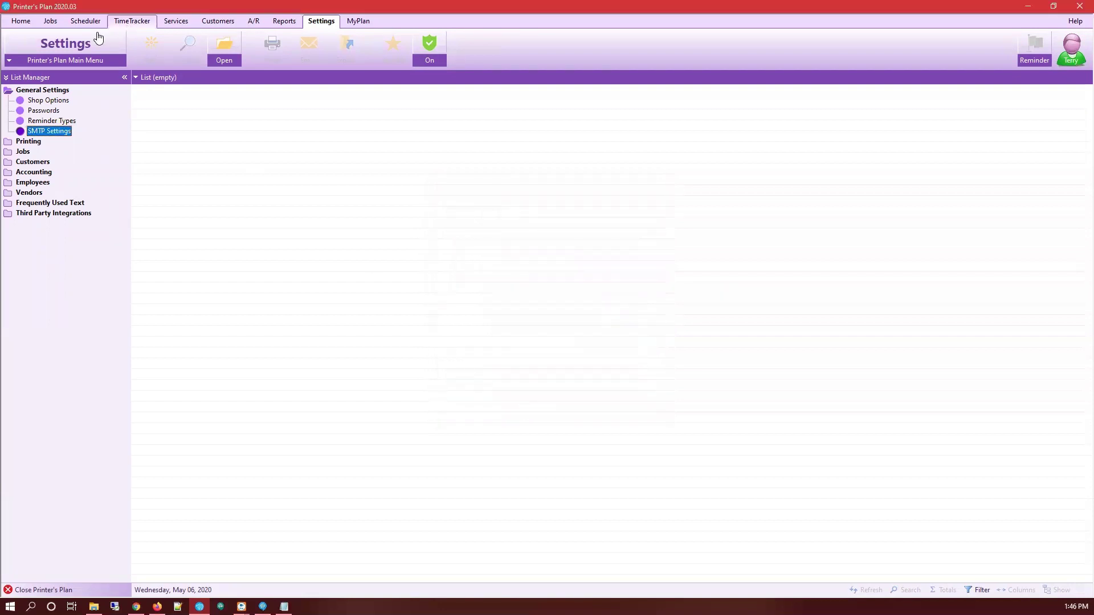
click(50, 21)
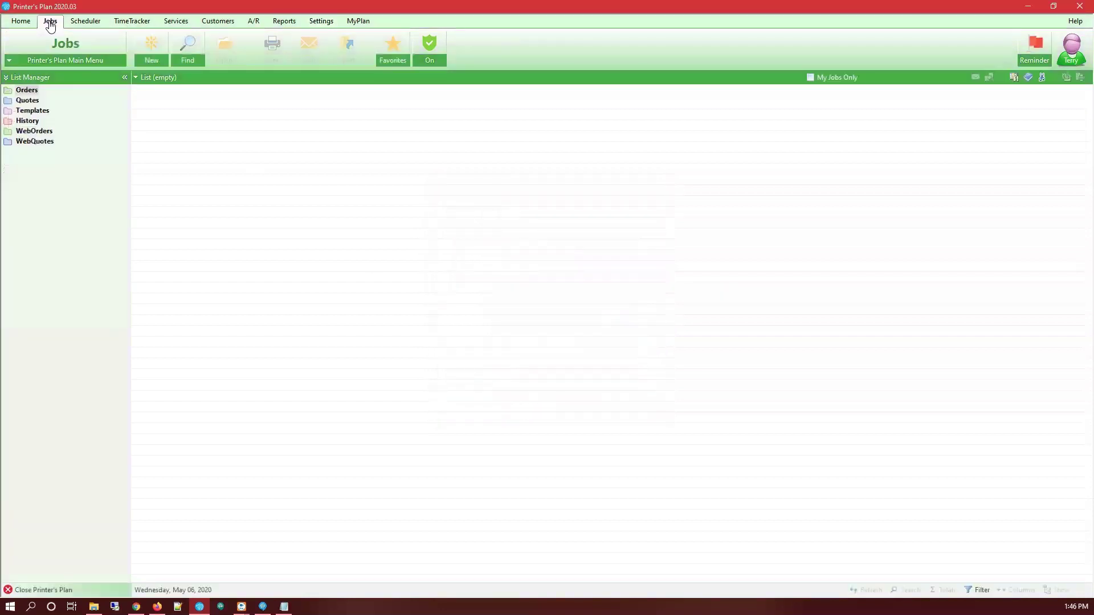
click(27, 90)
click(31, 100)
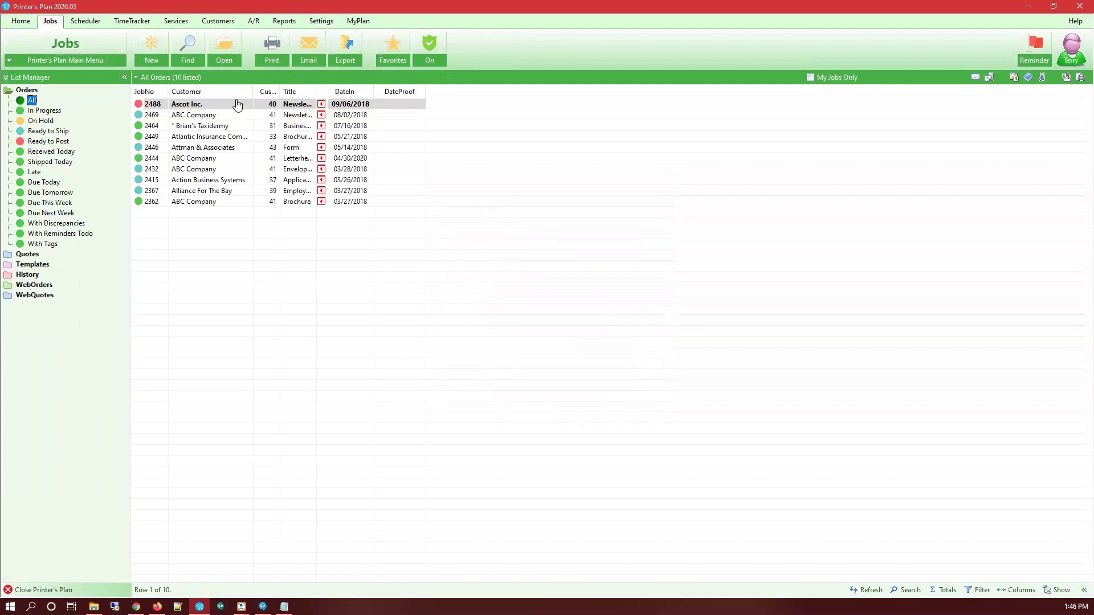
Email the invoice PDF for the Ascot Inc. newsletter job 2488 to the buyer.
click(191, 104)
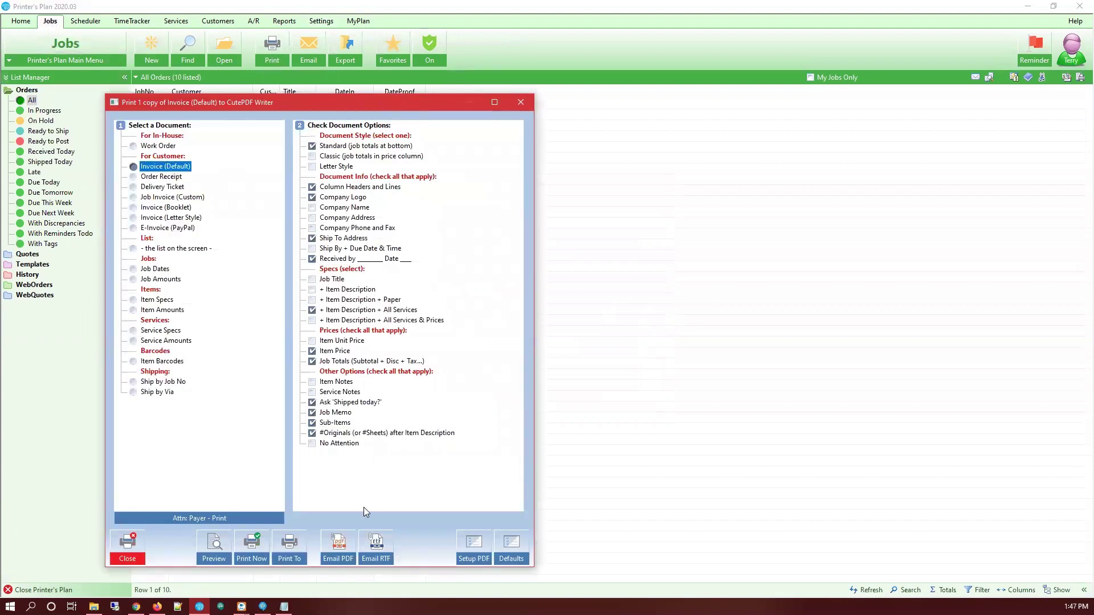
click(337, 550)
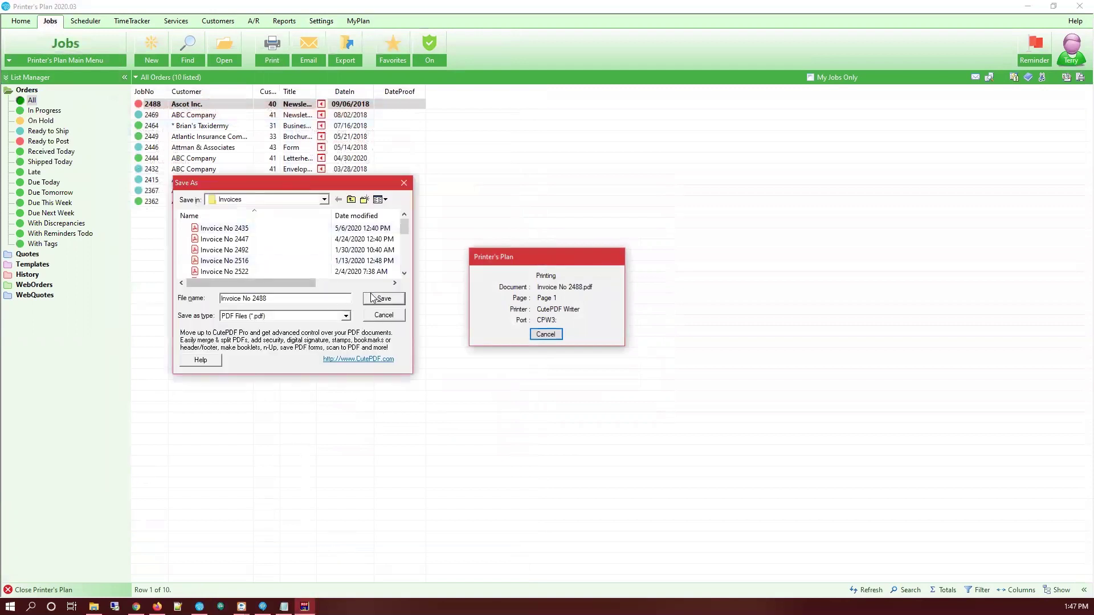
click(385, 292)
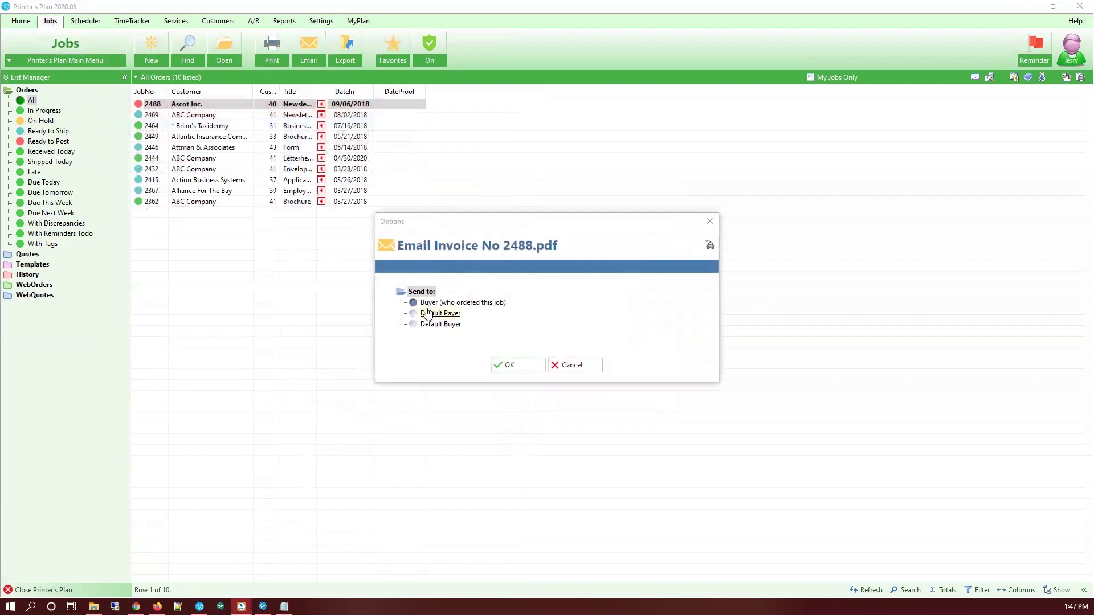
click(515, 365)
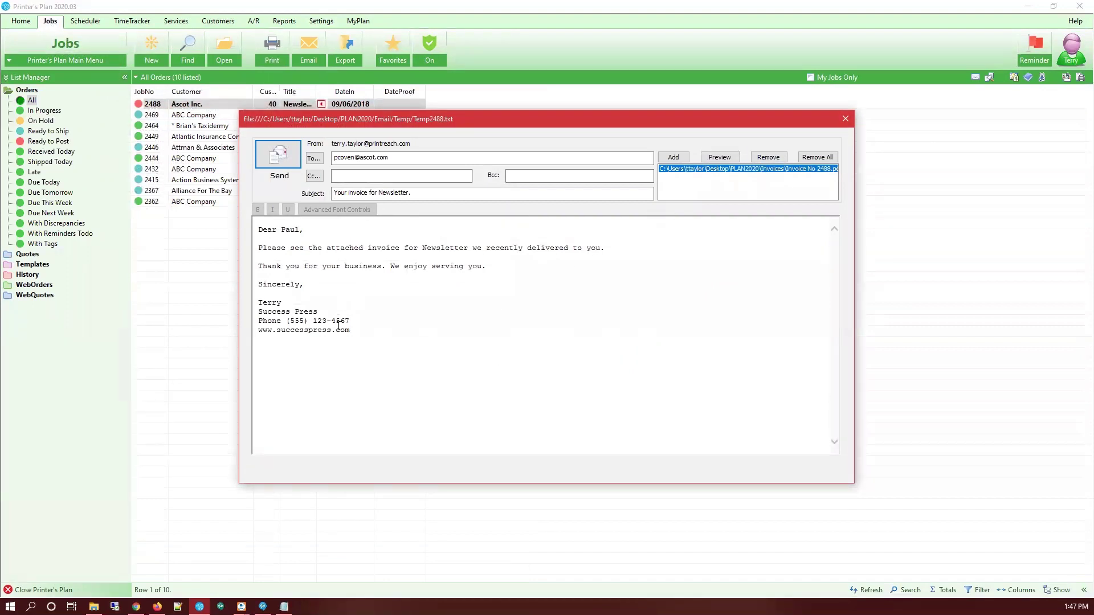
Review the default plain-text message body, then close the email unsent.
mouse_move(364, 335)
mouse_down()
mouse_move(257, 285)
mouse_move(228, 230)
mouse_up()
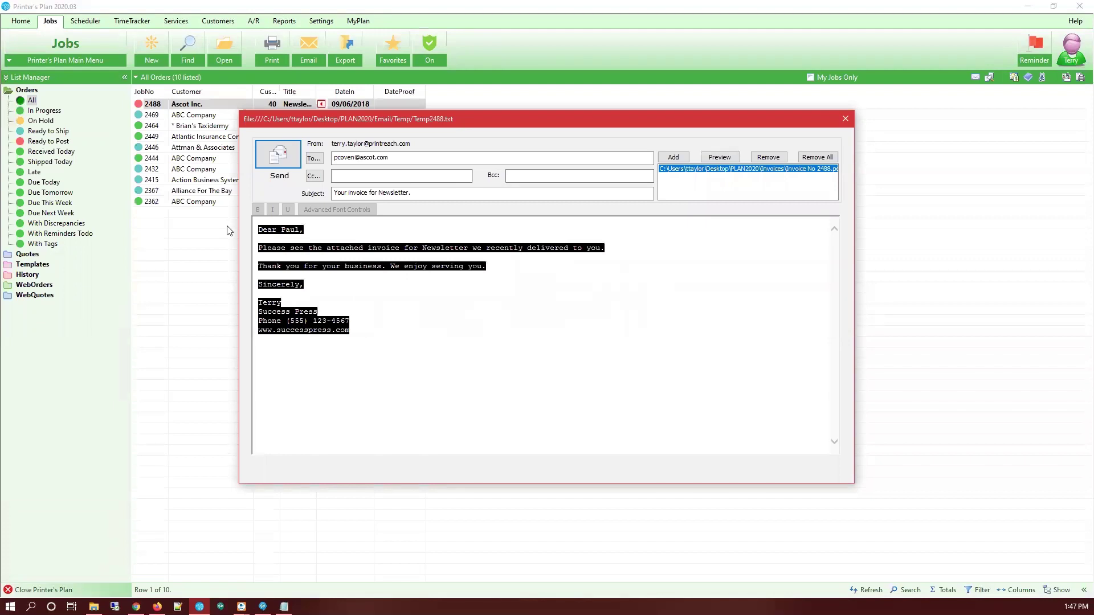
click(393, 303)
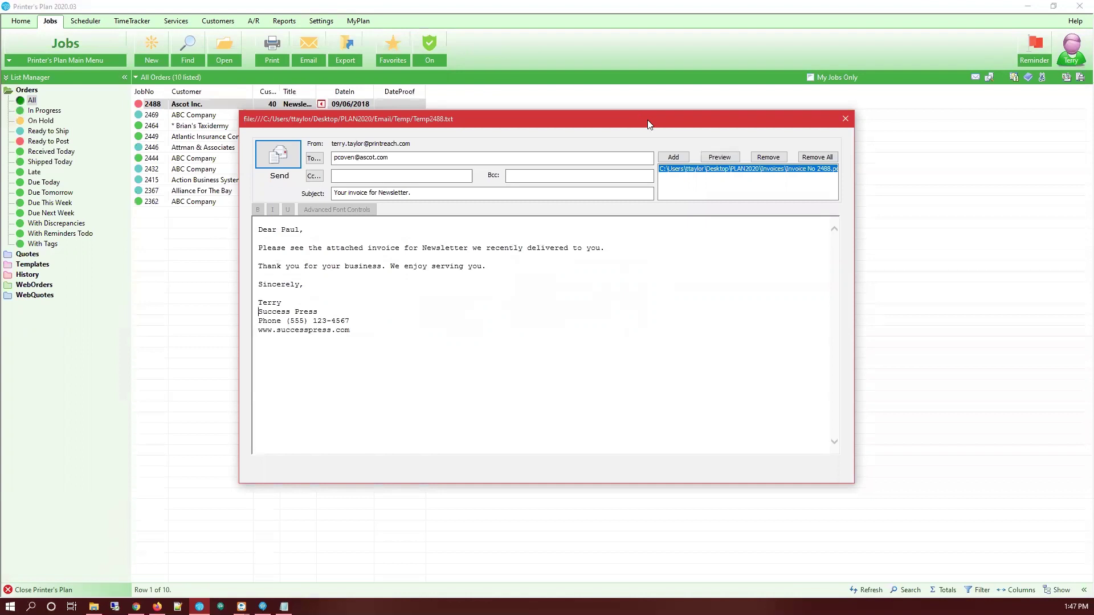
click(845, 122)
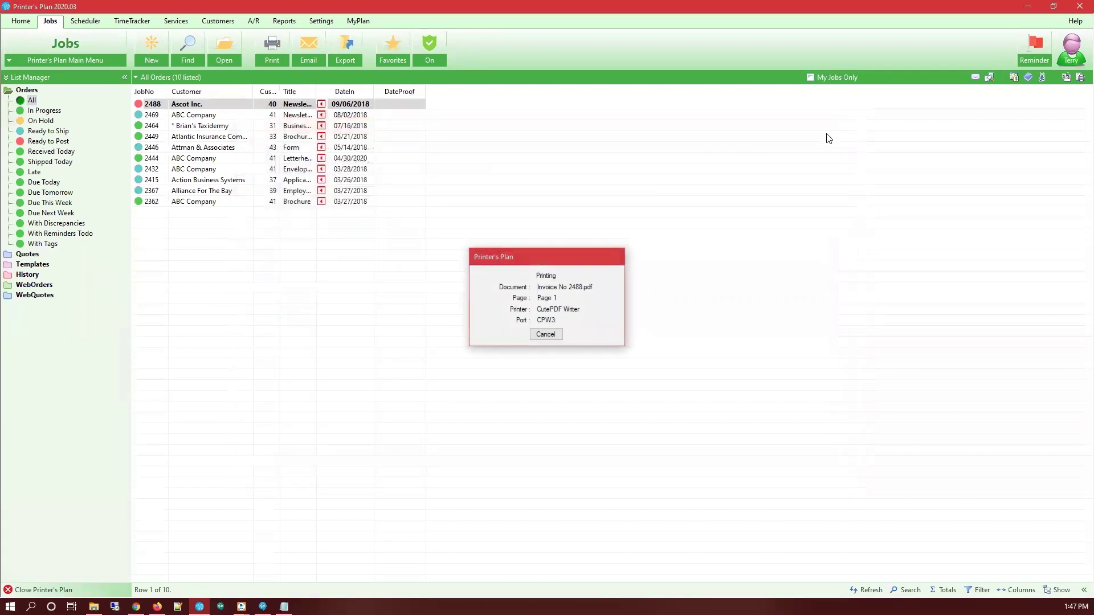
Browse the PLAN2020 Email folder, view the plain-text Invoice template, then close Explorer.
key(alt+Tab)
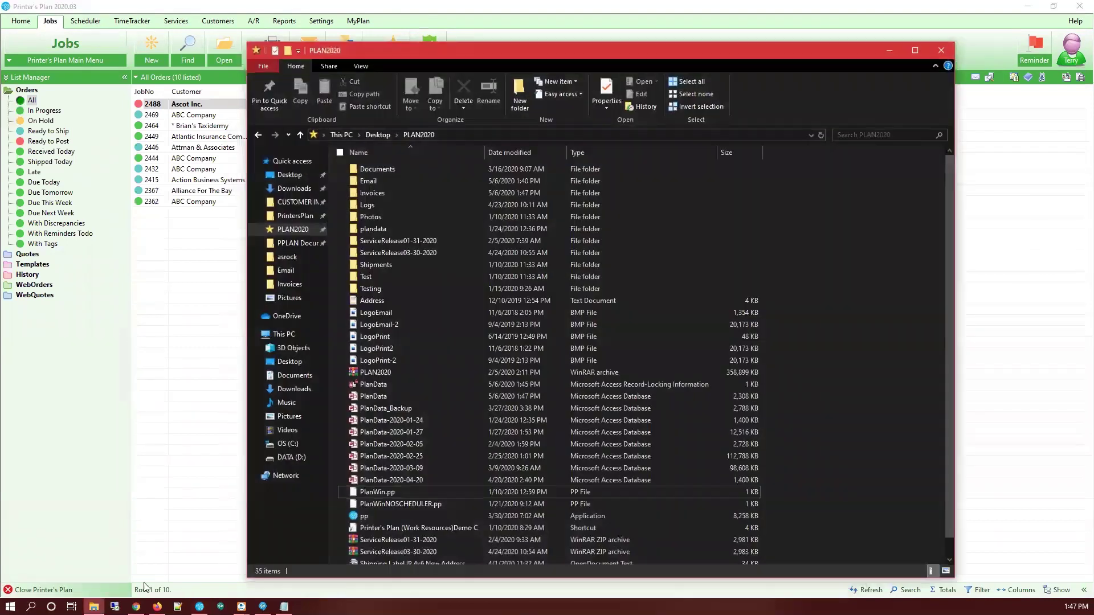
double_click(374, 182)
scroll(387, 428, down, 8)
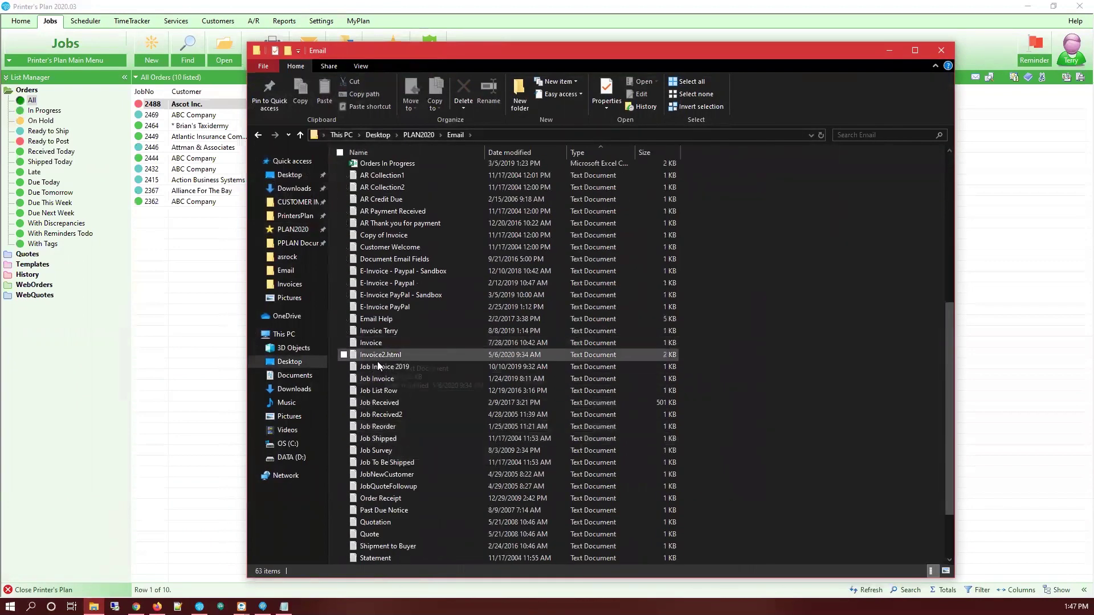
scroll(389, 463, down, 2)
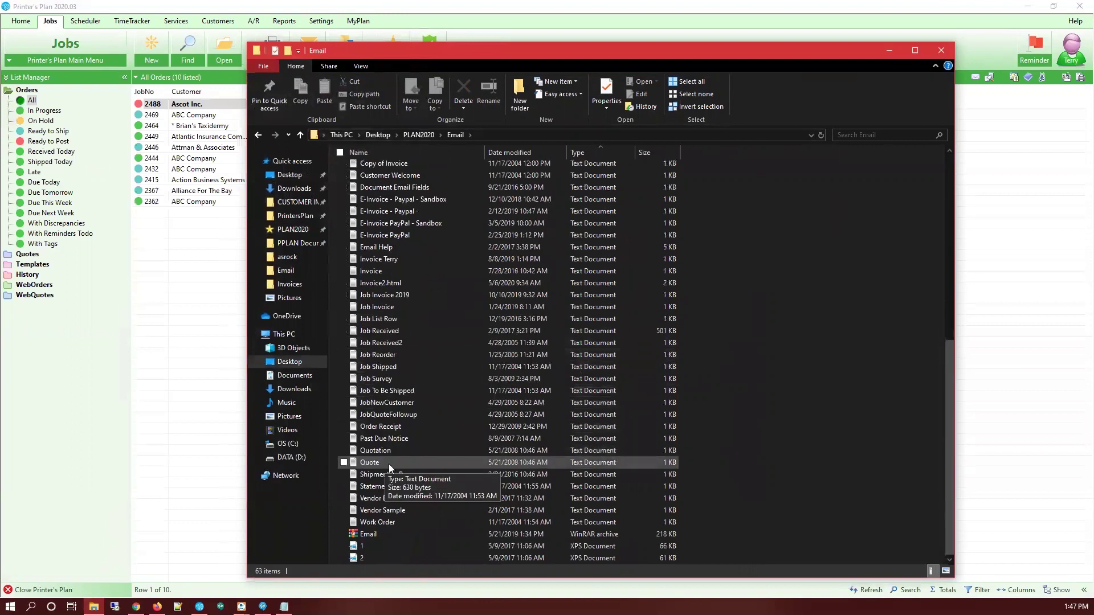
click(382, 270)
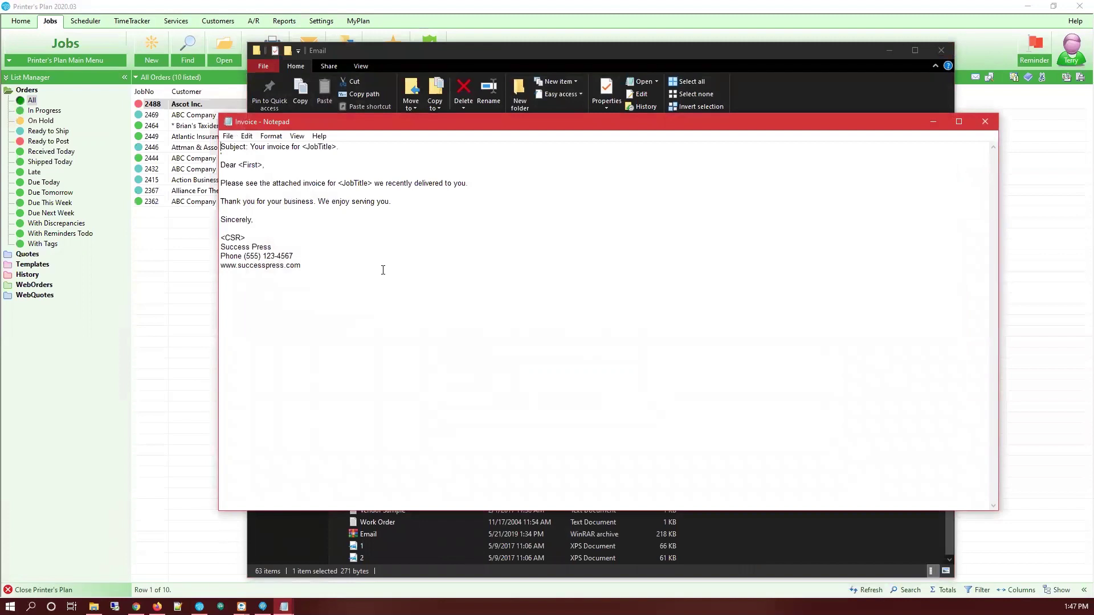
click(984, 121)
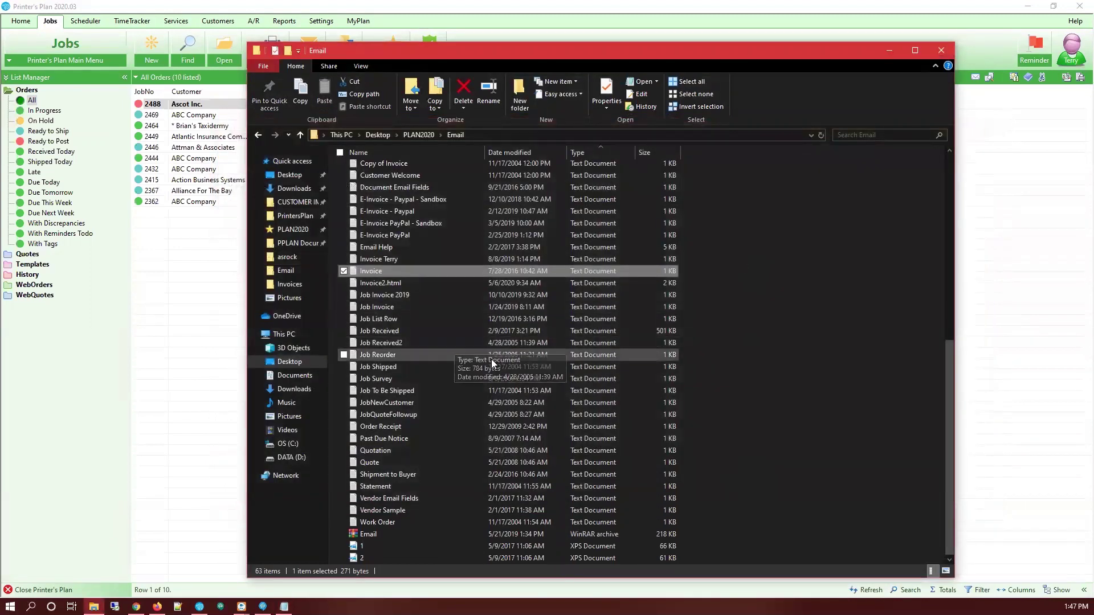
scroll(490, 362, up, 8)
scroll(418, 355, up, 2)
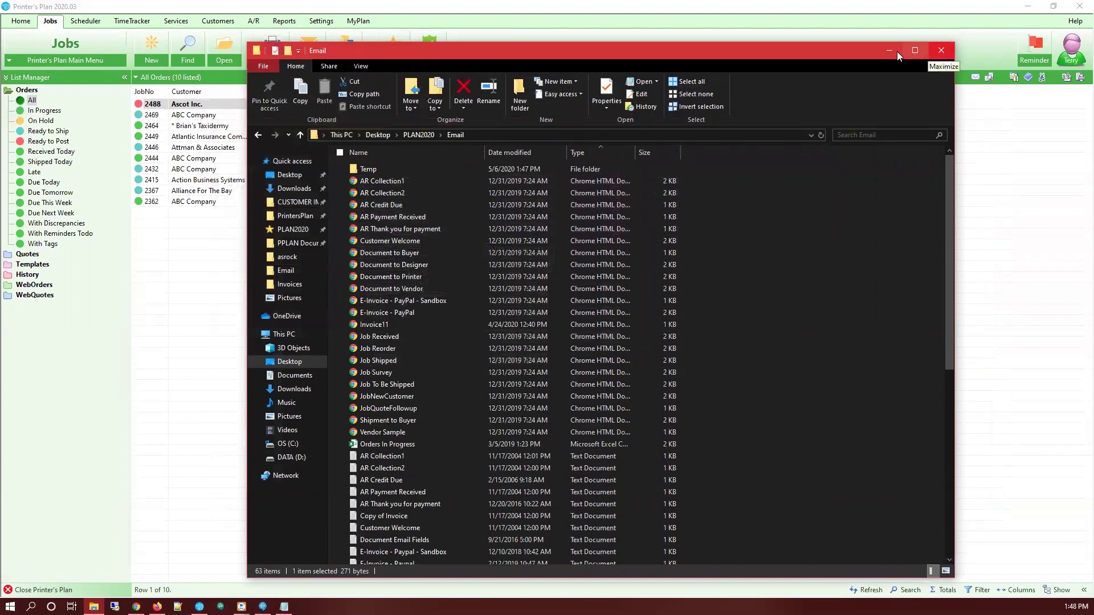
click(942, 51)
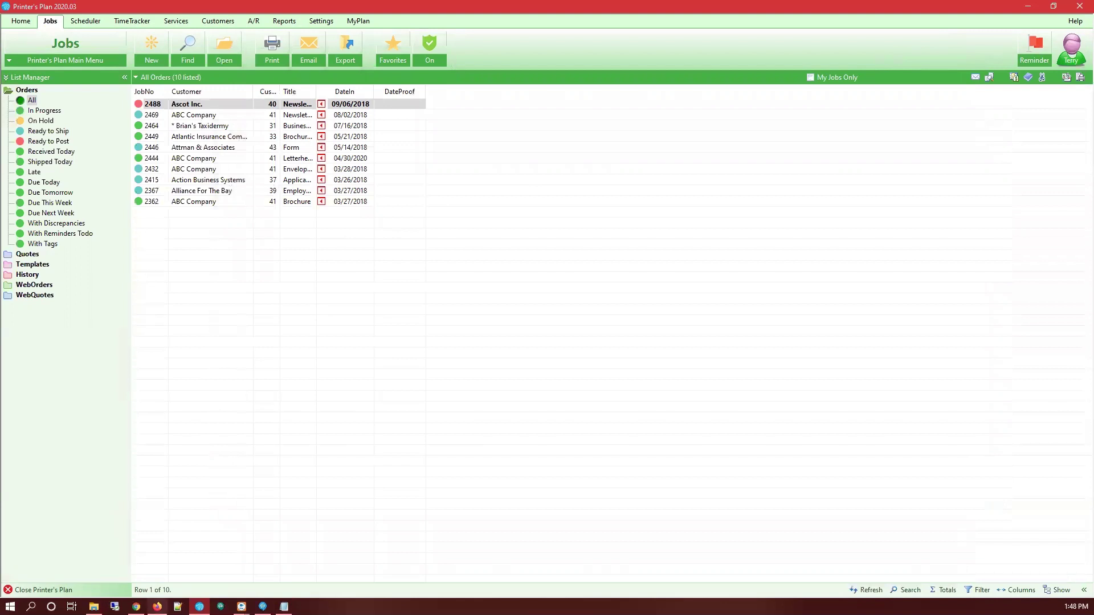
Search the Help Center for 'Printer's Plan html email' and open the HTML templates article.
click(157, 606)
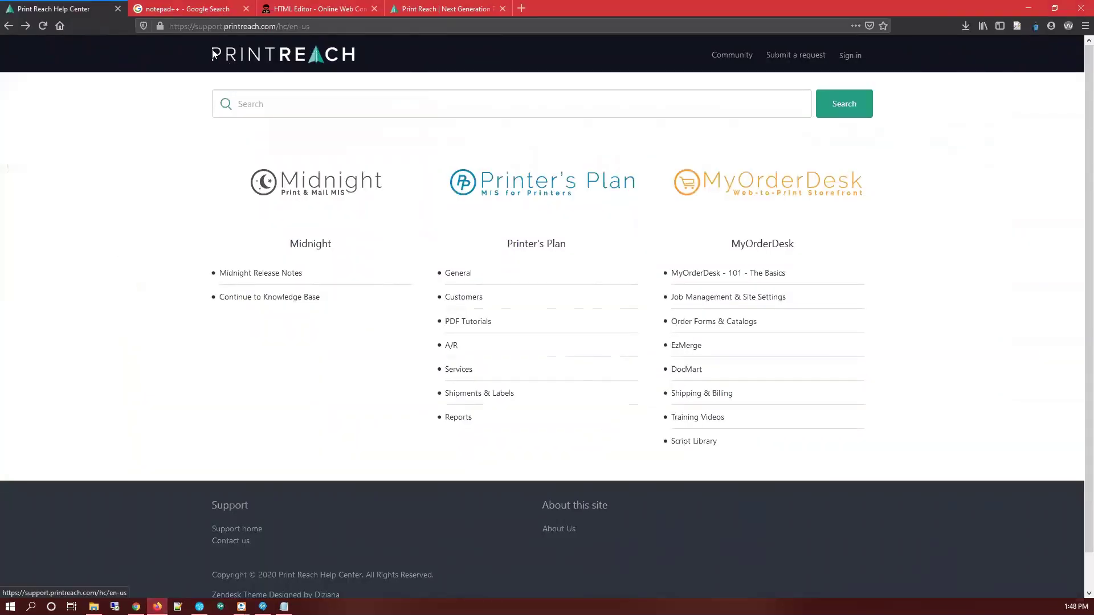
click(279, 98)
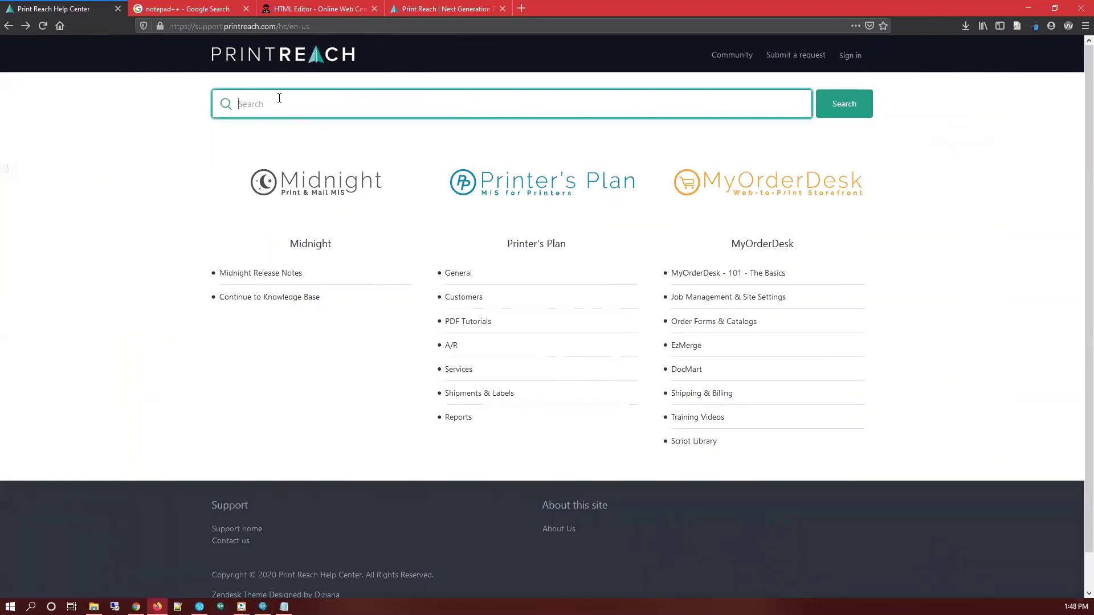
text(Printer's Plan)
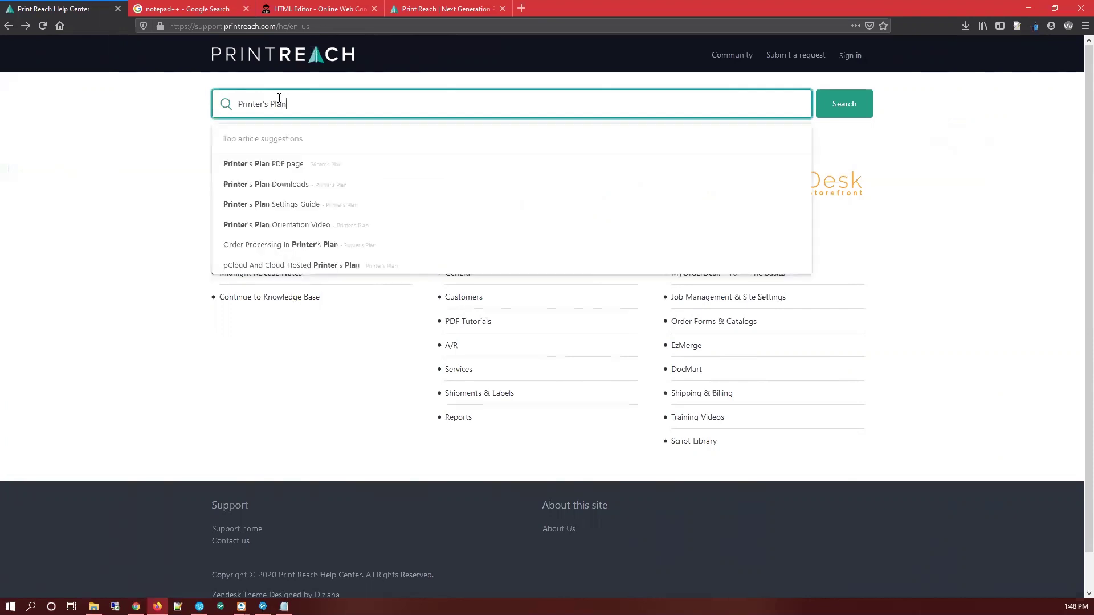
text( html email)
key(Return)
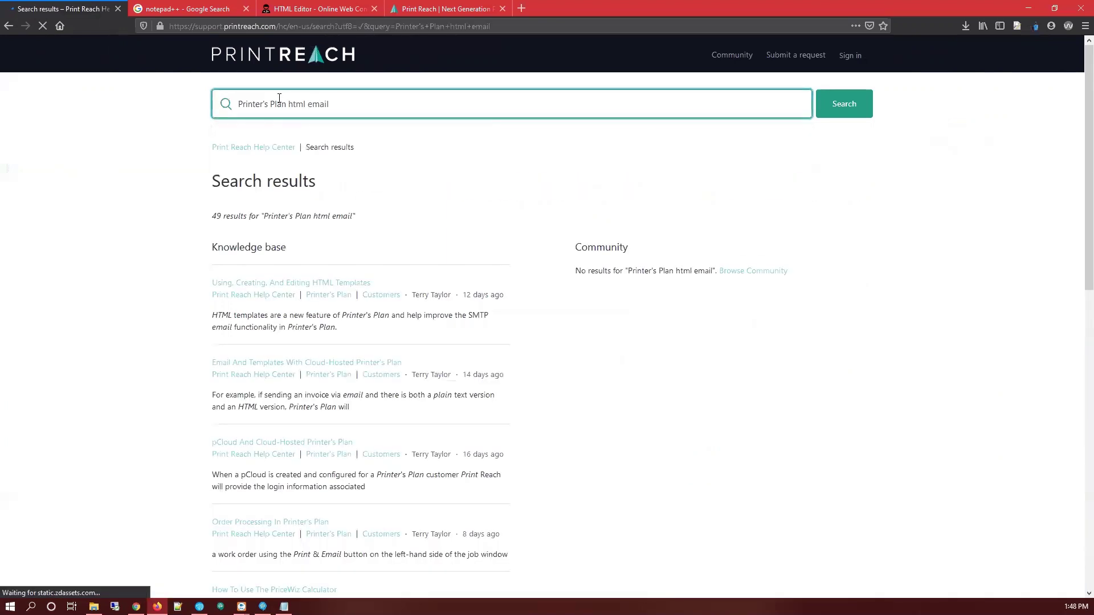
click(315, 224)
click(261, 283)
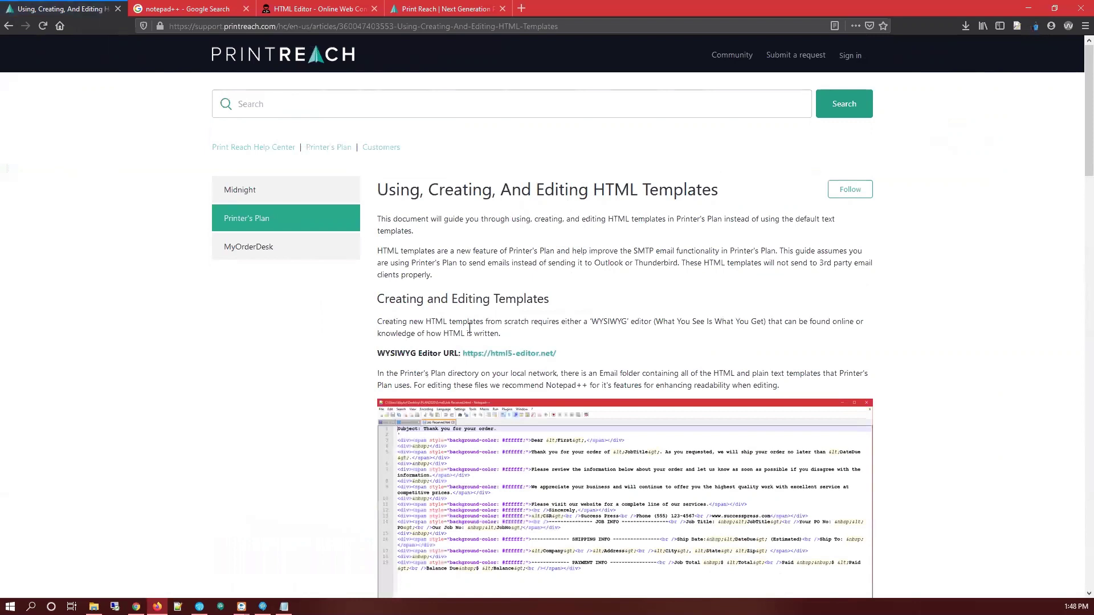
scroll(475, 379, down, 2)
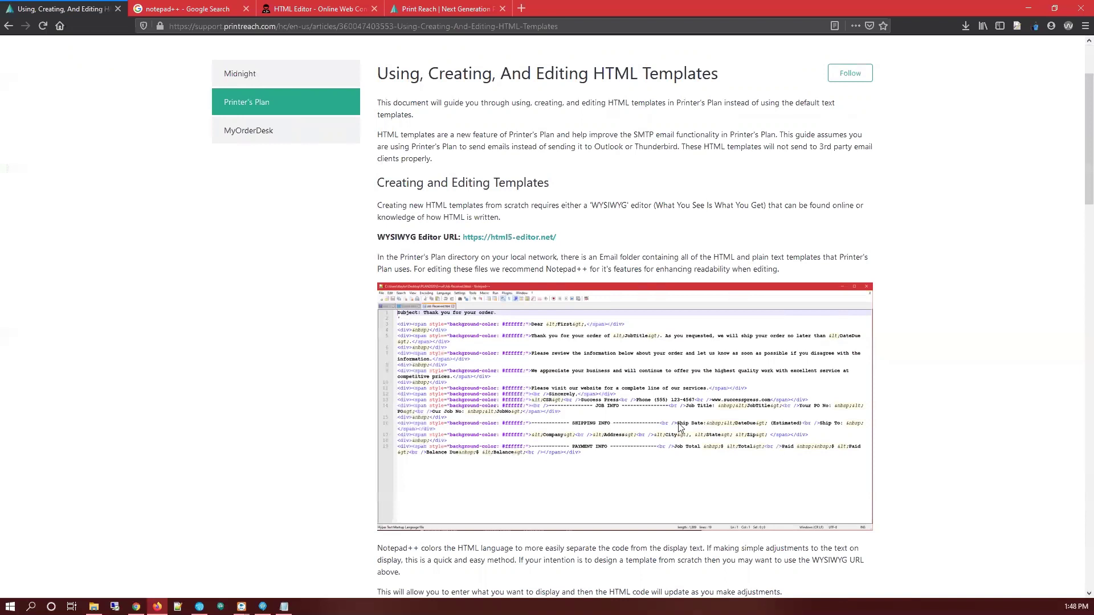
Glance at the Notepad++ results, then select the html5-editor.net link in the article.
click(189, 8)
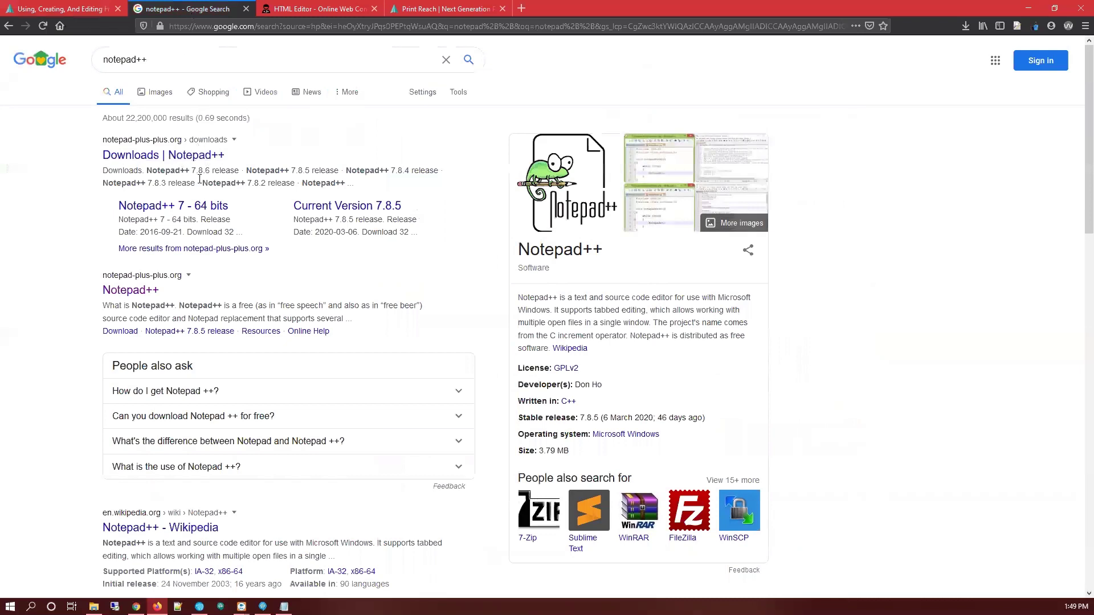
click(68, 13)
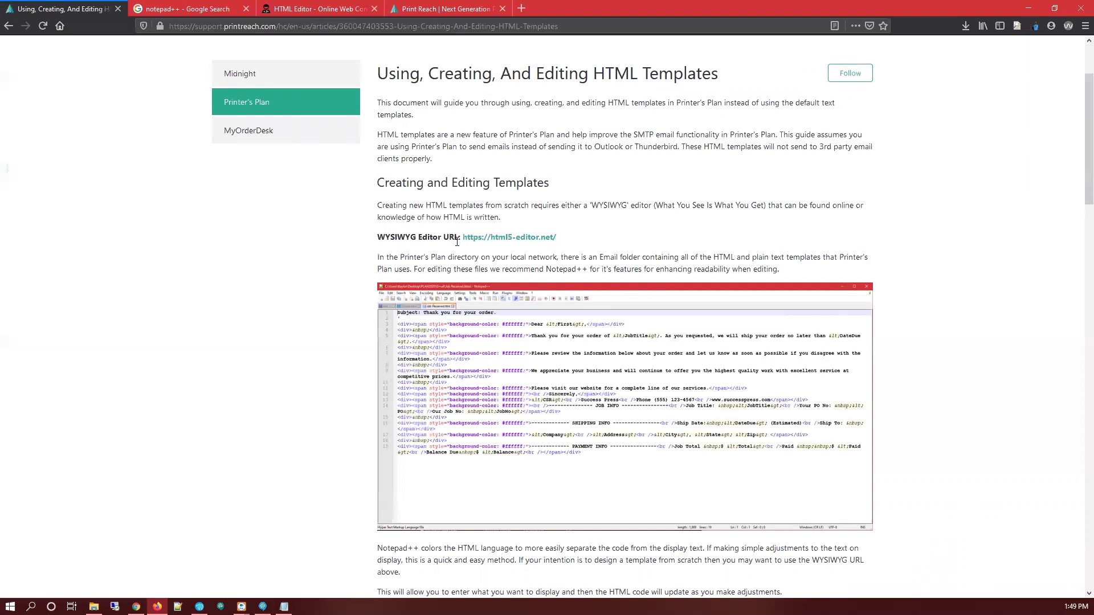
drag(559, 238, 462, 239)
Look over the invoice template's text and source code in the online HTML editor.
click(301, 8)
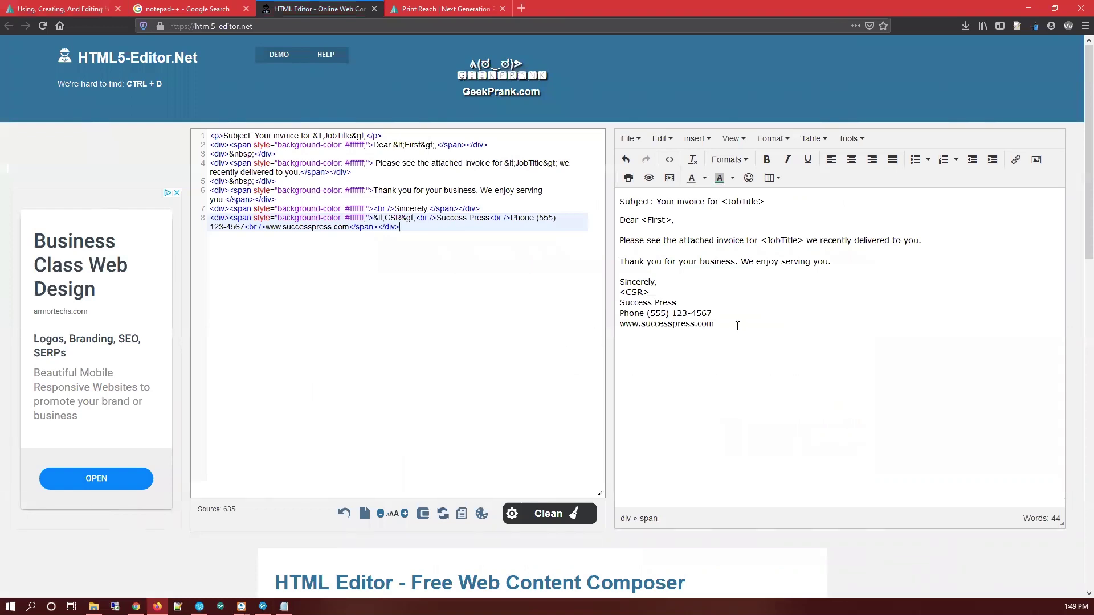
drag(713, 323, 613, 195)
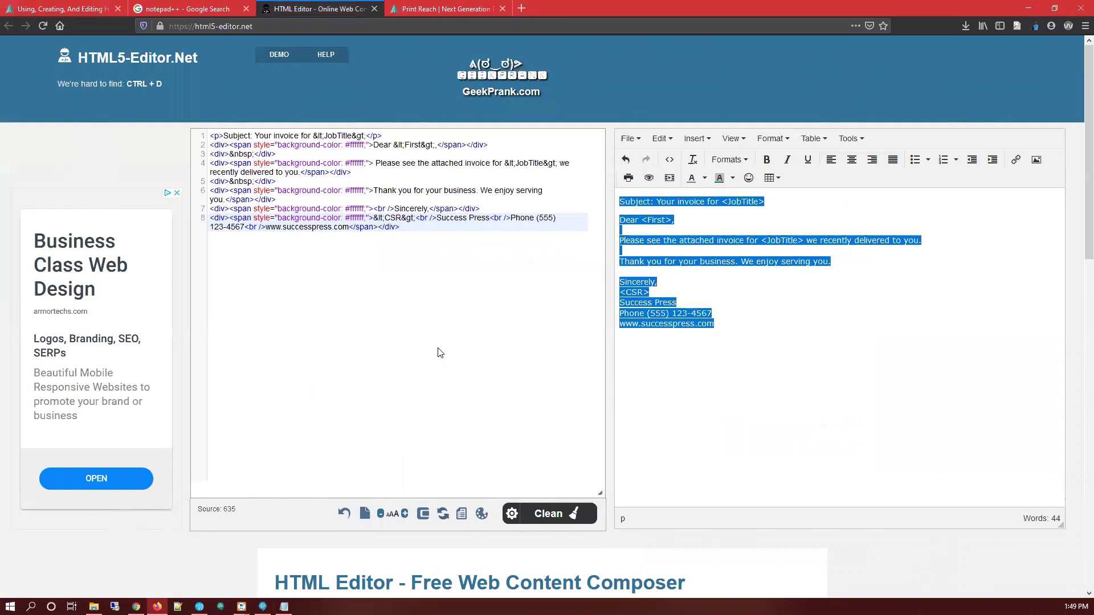
drag(412, 227, 200, 143)
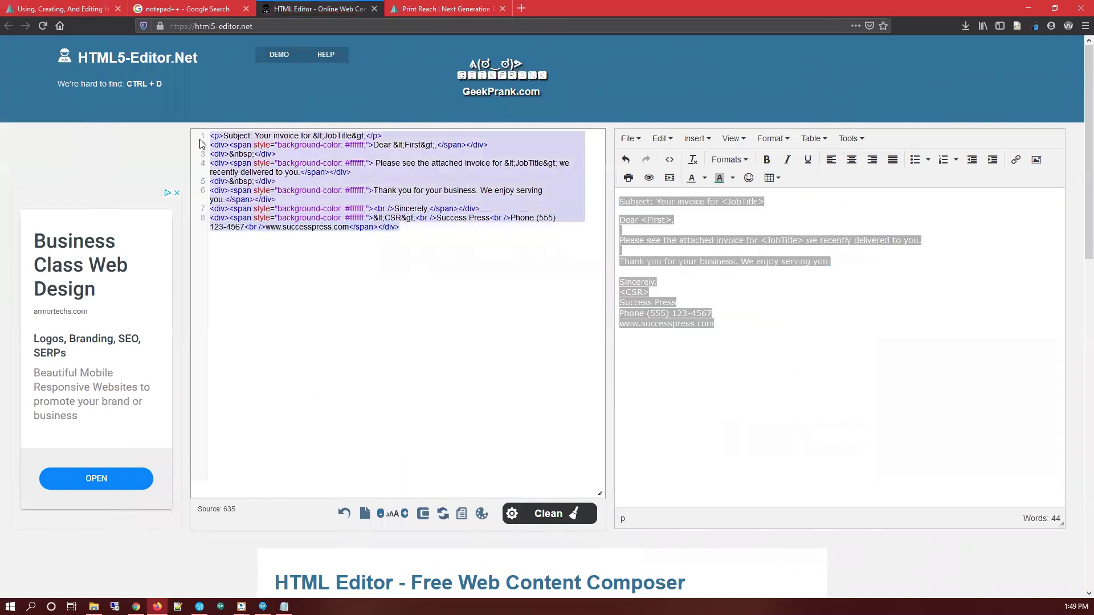
click(303, 260)
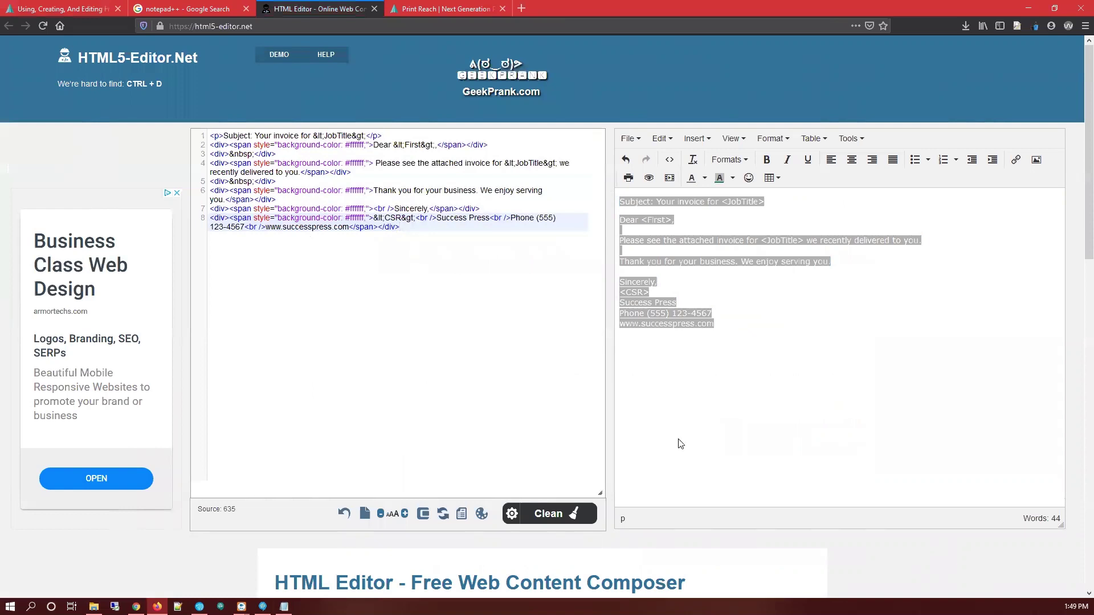
click(719, 324)
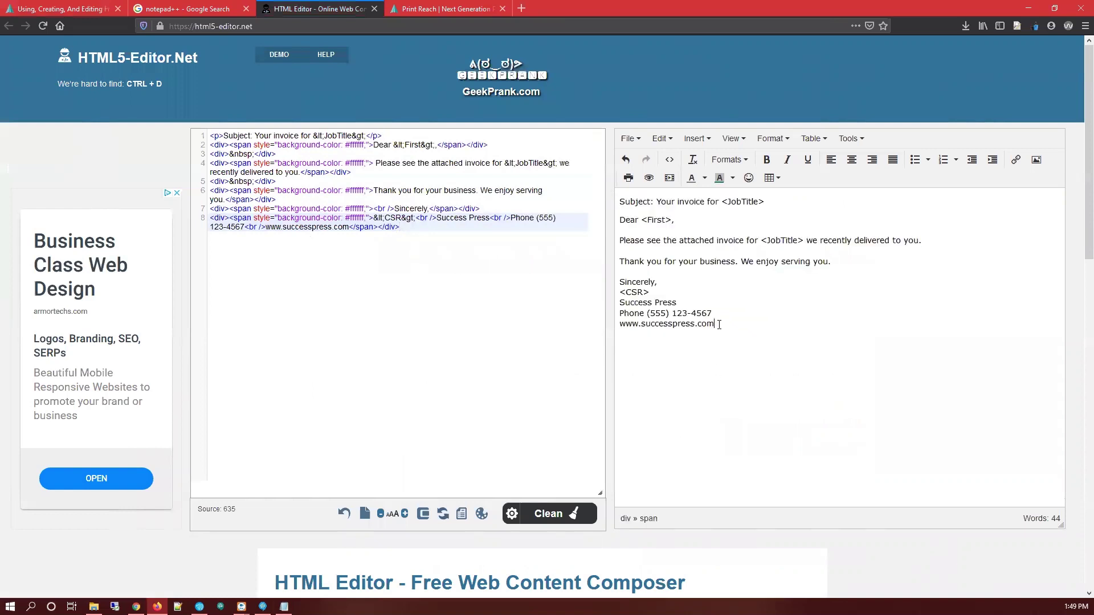
key(Return)
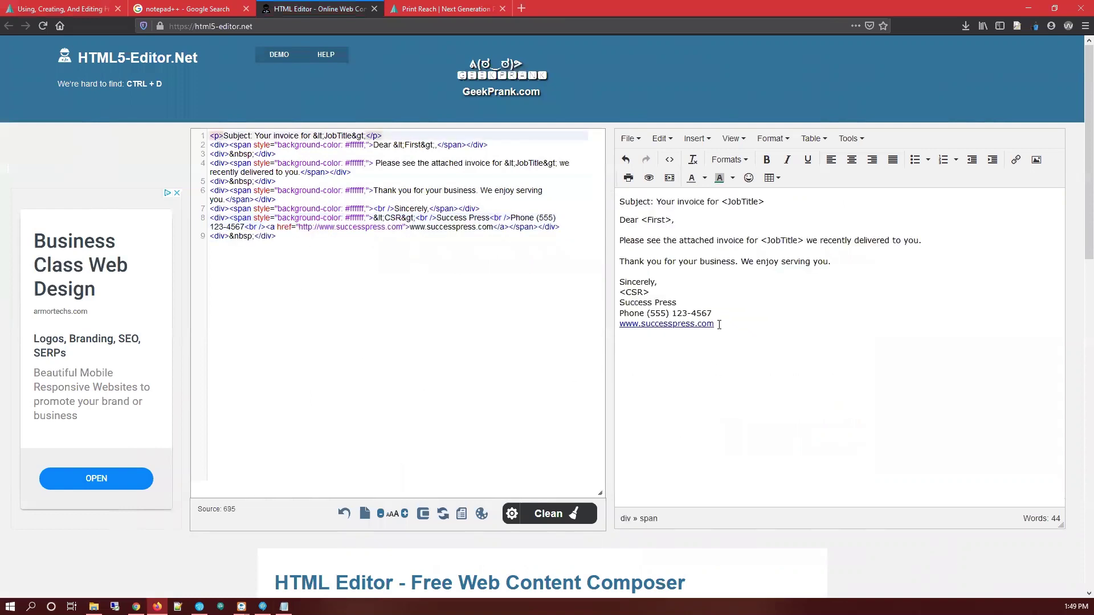
drag(718, 325, 620, 332)
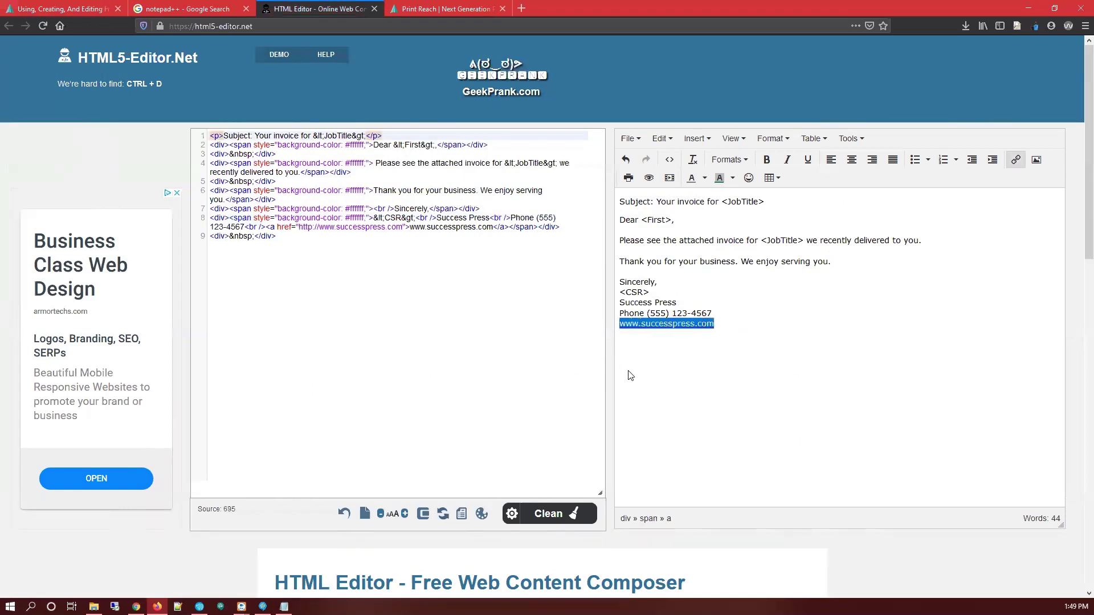
click(723, 327)
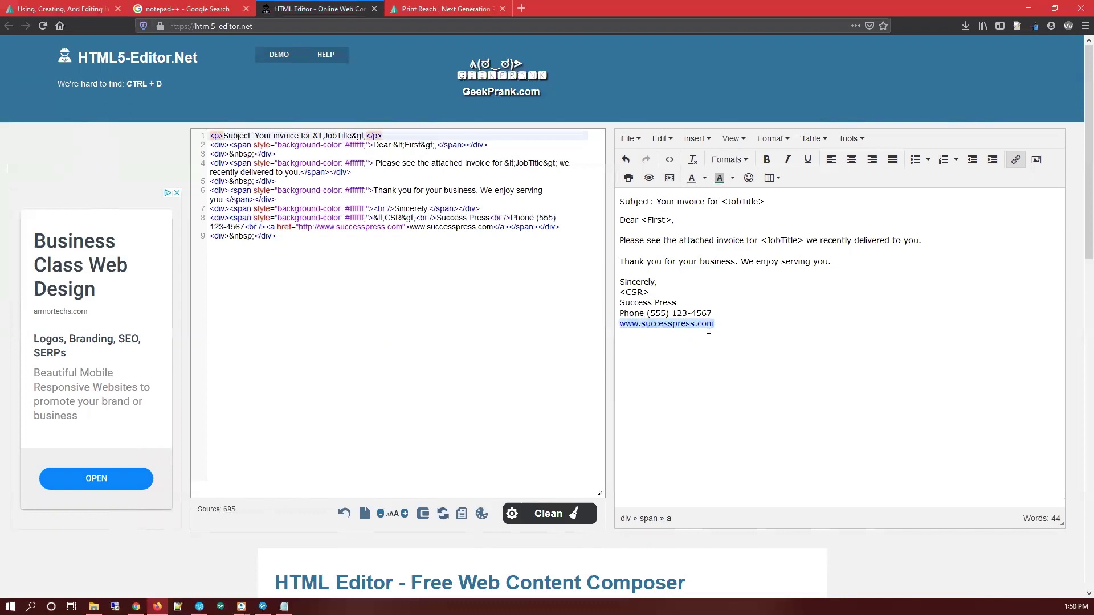
click(637, 336)
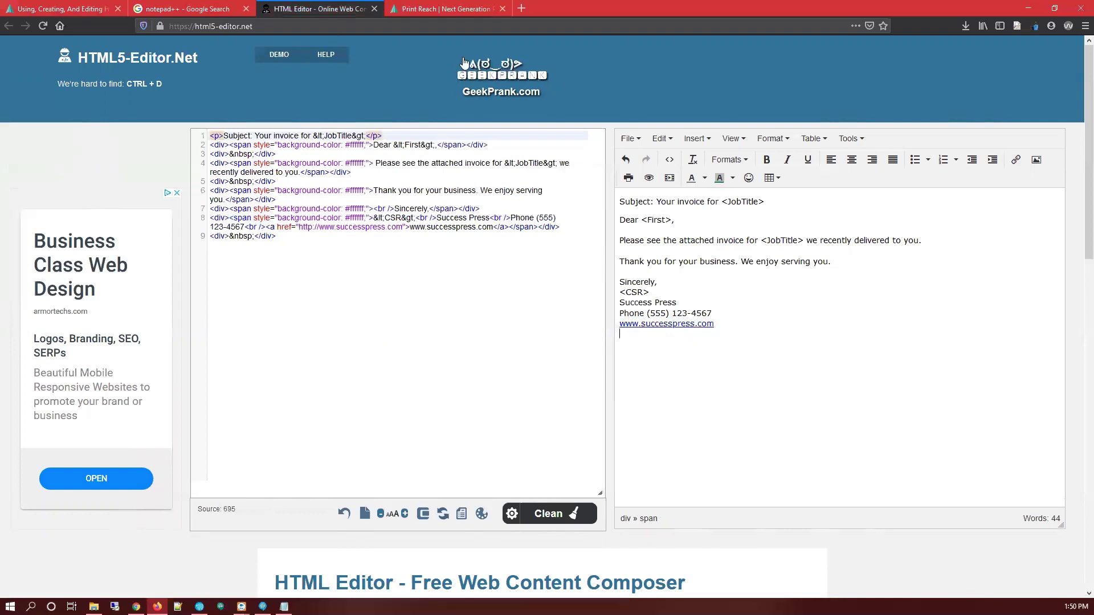
Copy the Print Reach logo from its homepage and paste it below the website link.
click(427, 11)
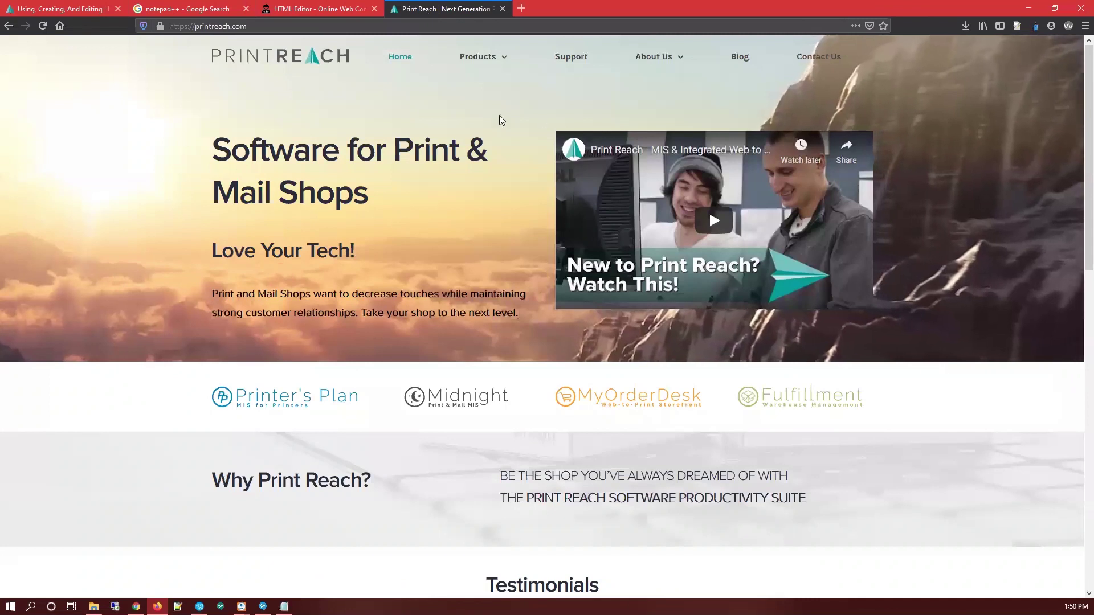
right_click(285, 59)
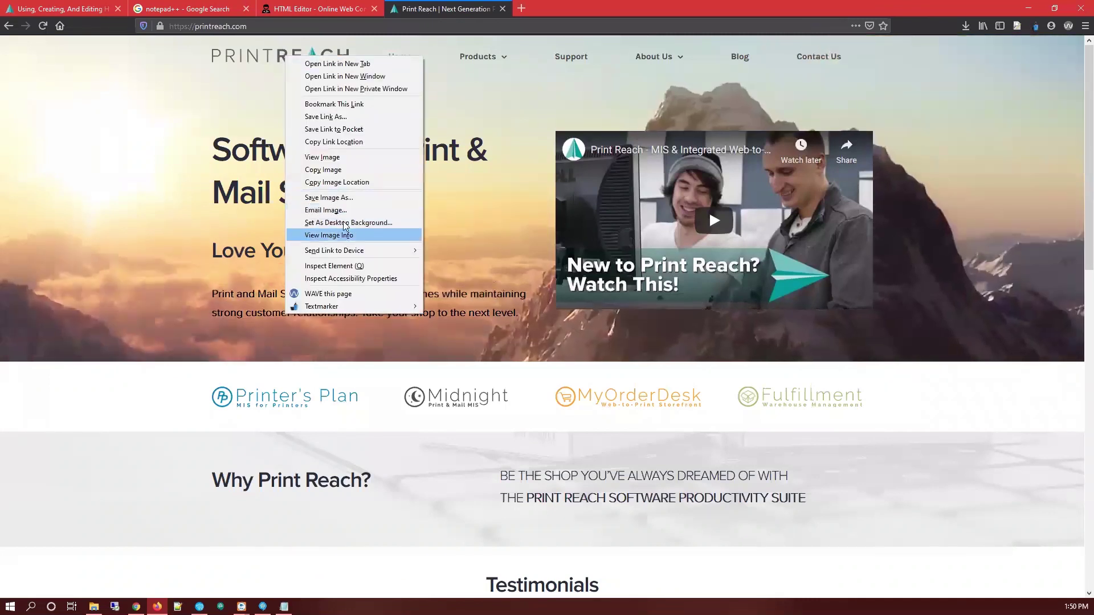
click(331, 169)
click(296, 5)
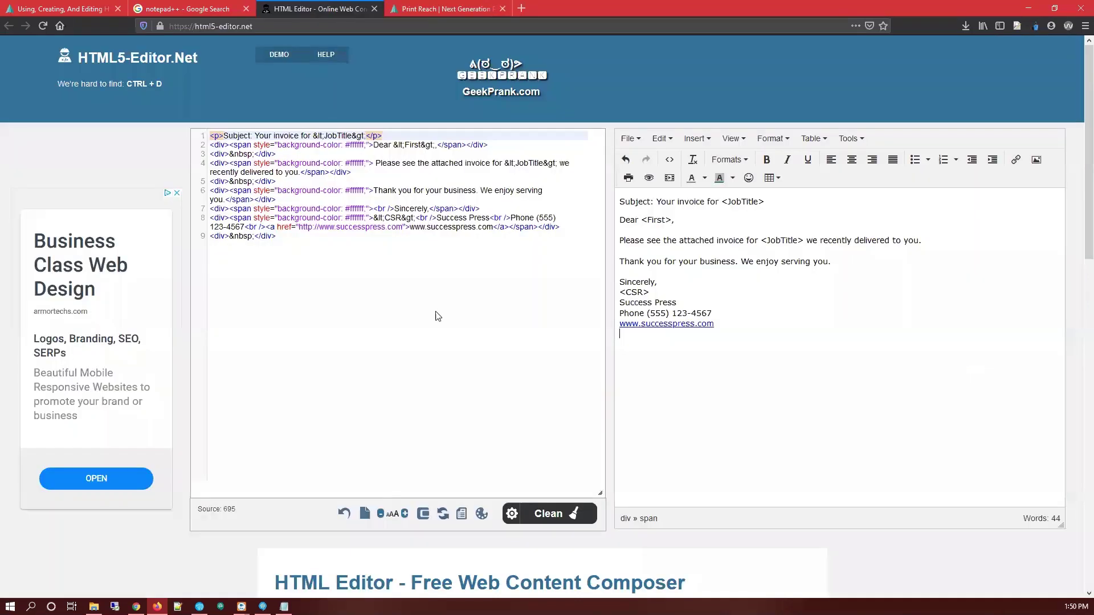
right_click(623, 334)
click(651, 382)
Resize the pasted logo down to 538 × 69 pixels to fit the email width.
drag(692, 499, 1054, 499)
click(1000, 372)
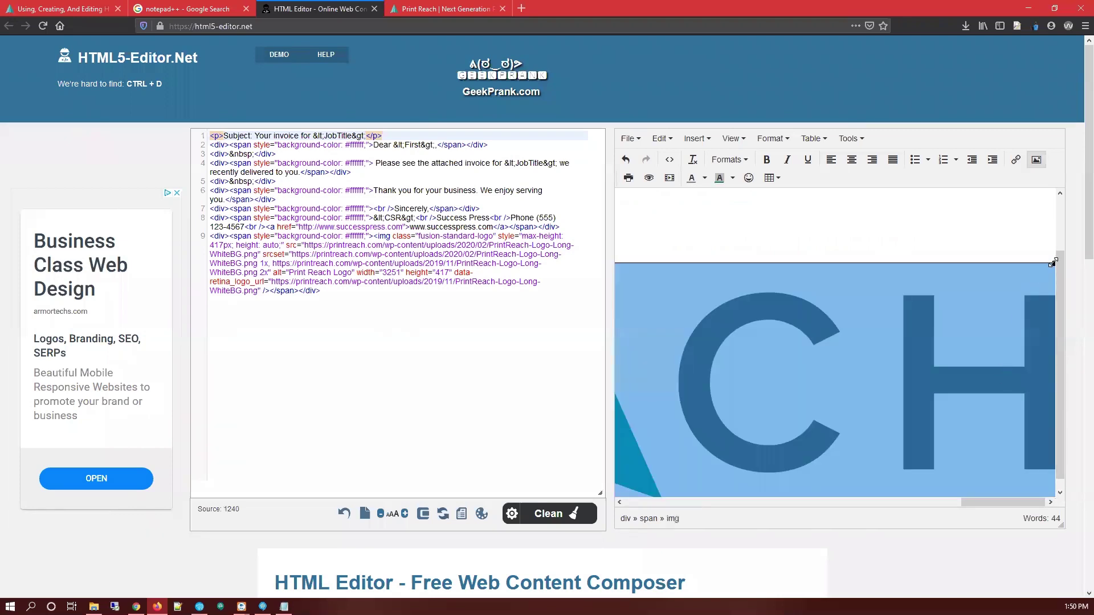
drag(1053, 262, 490, 367)
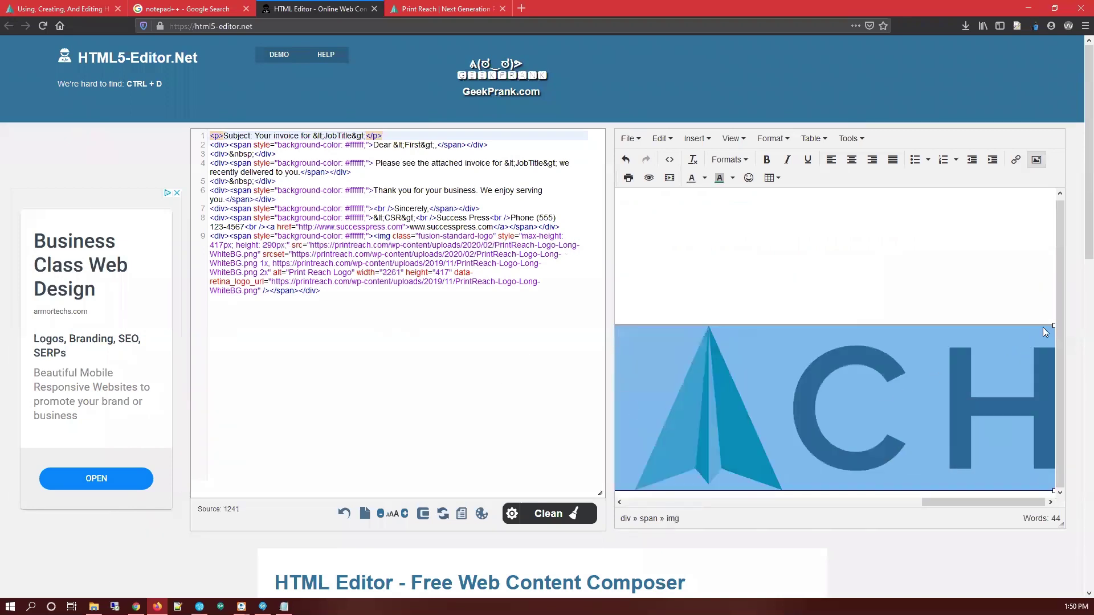
drag(1053, 324, 473, 422)
drag(1062, 328, 655, 366)
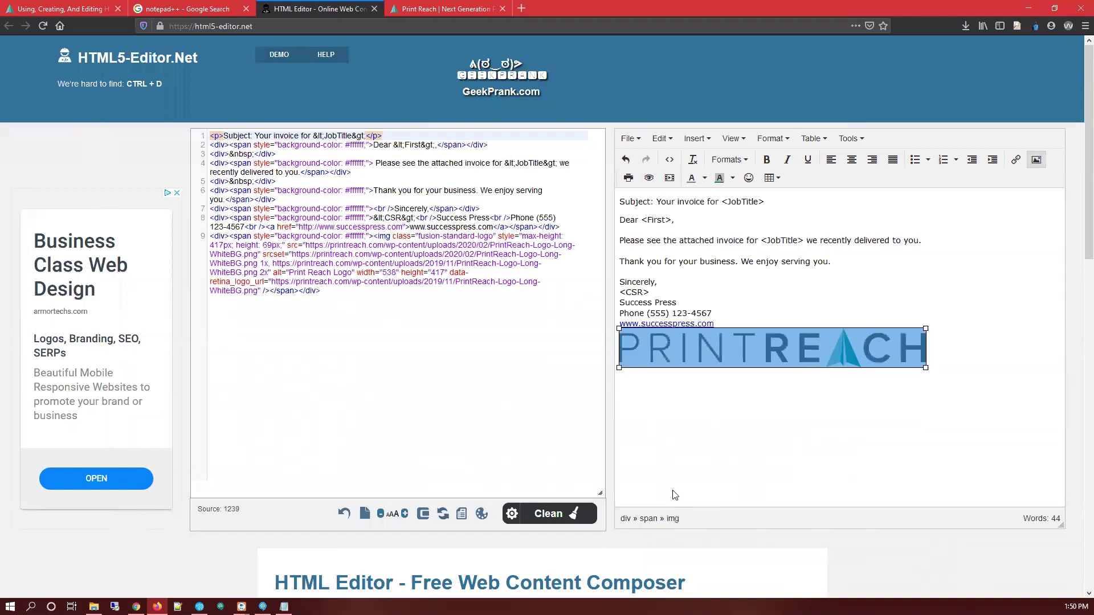
Deselect the logo, bring up a blank Notepad++ document, and inspect the Subject line.
click(709, 419)
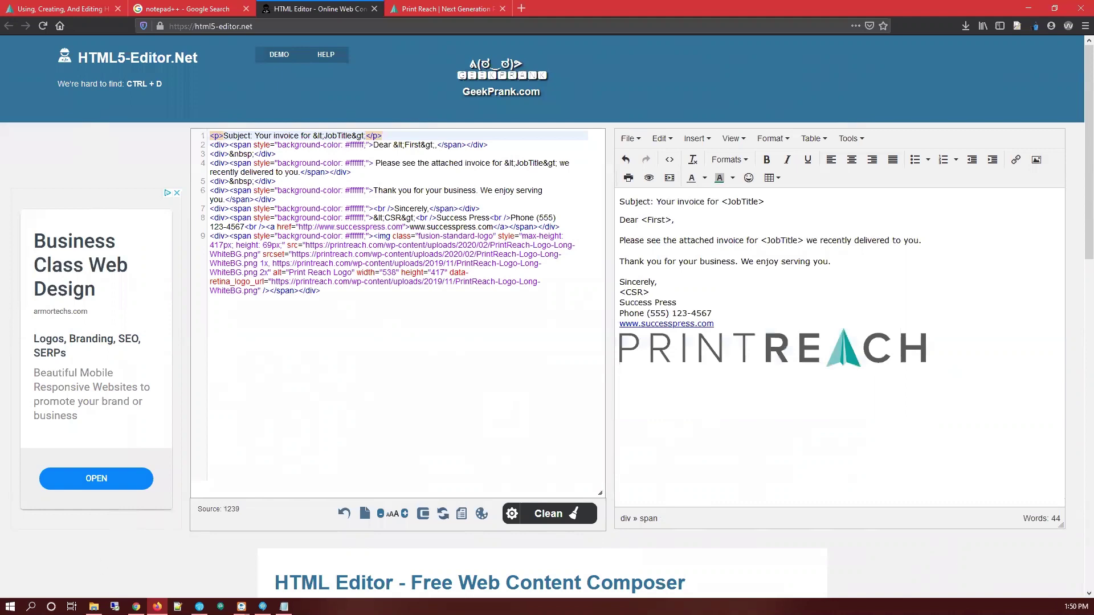
click(178, 607)
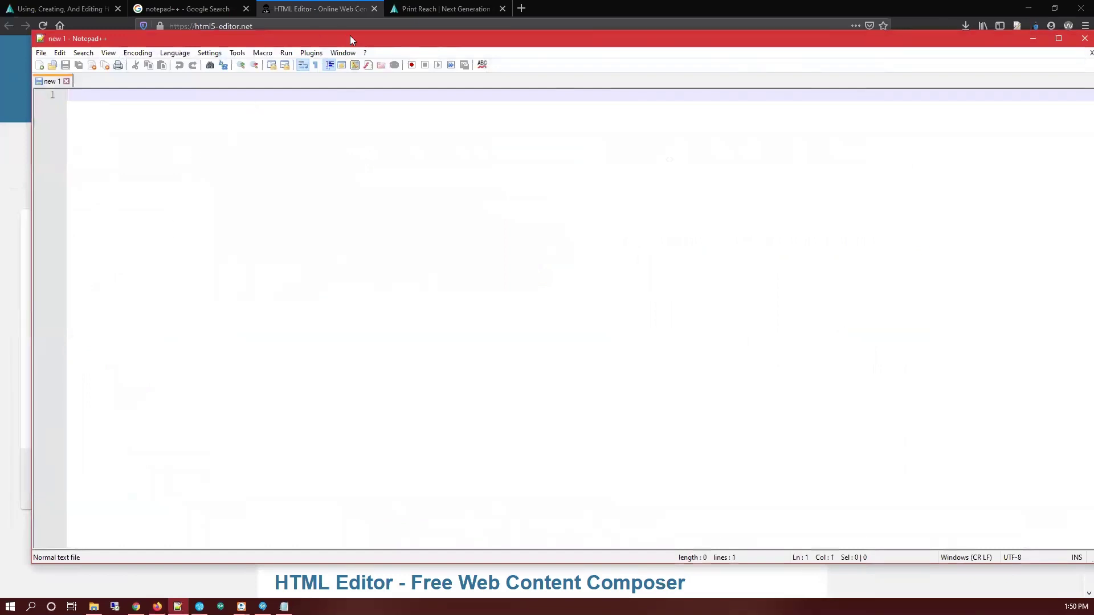
click(328, 9)
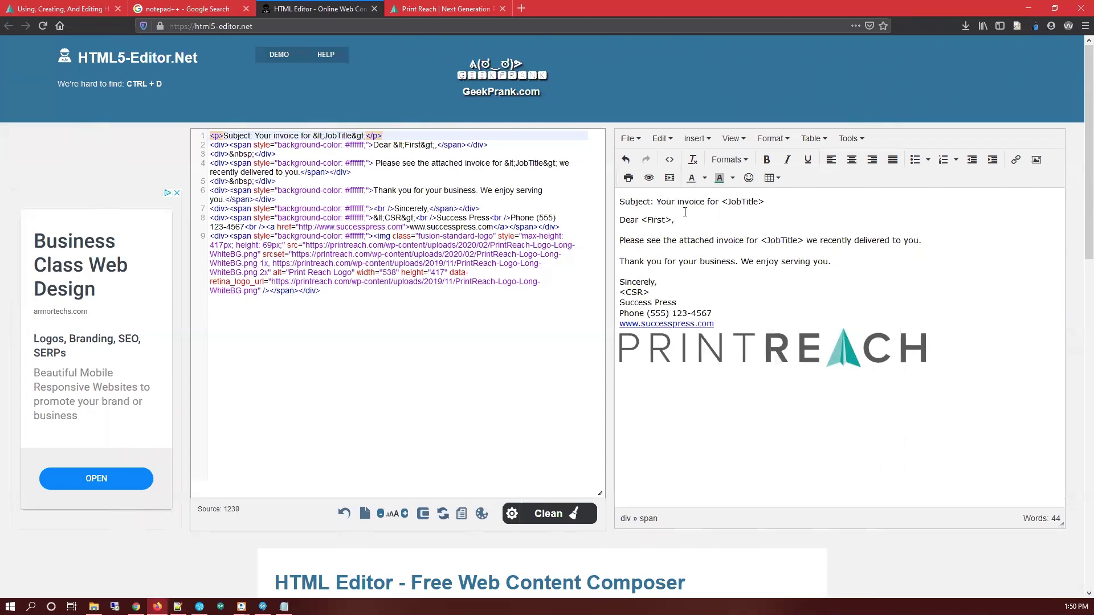
click(650, 204)
double_click(653, 201)
click(663, 203)
Remove the <p> paragraph tags around the subject line in the source.
click(386, 135)
key(BackSpace)
key(BackSpace)
key(BackSpace)
key(BackSpace)
click(225, 135)
key(BackSpace)
key(BackSpace)
key(BackSpace)
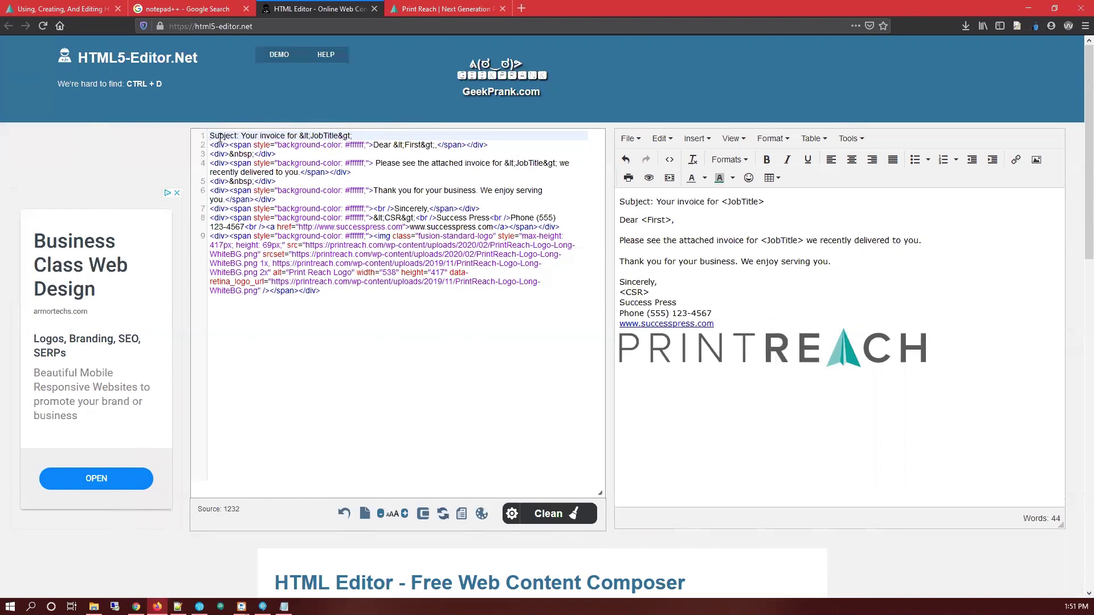
Copy the invoice template's full HTML source into Notepad++'s new 1 document.
drag(326, 291, 250, 132)
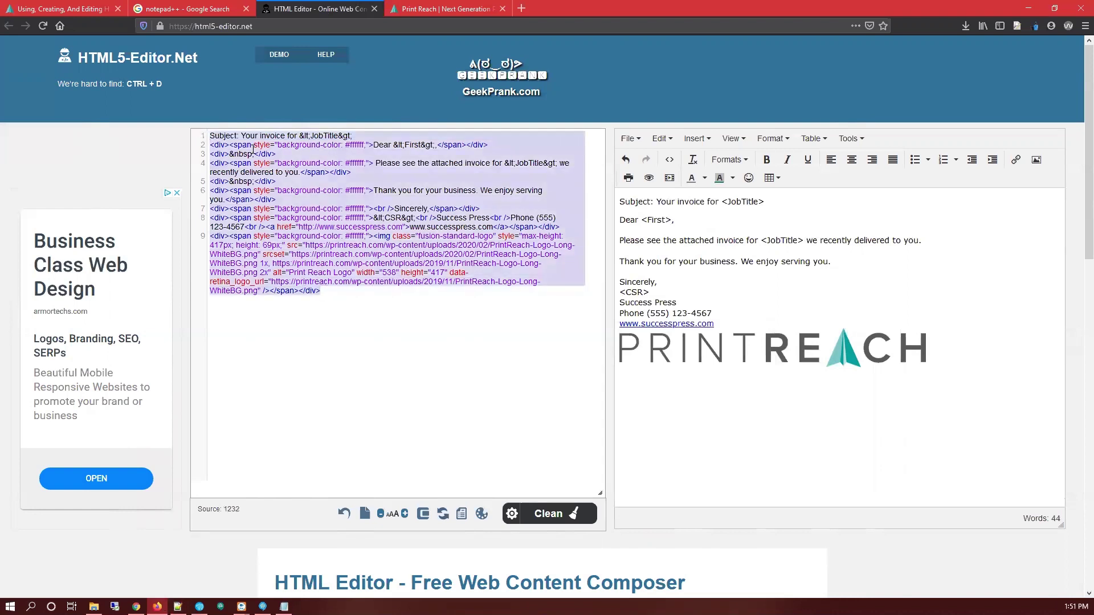
right_click(253, 149)
click(285, 186)
click(178, 606)
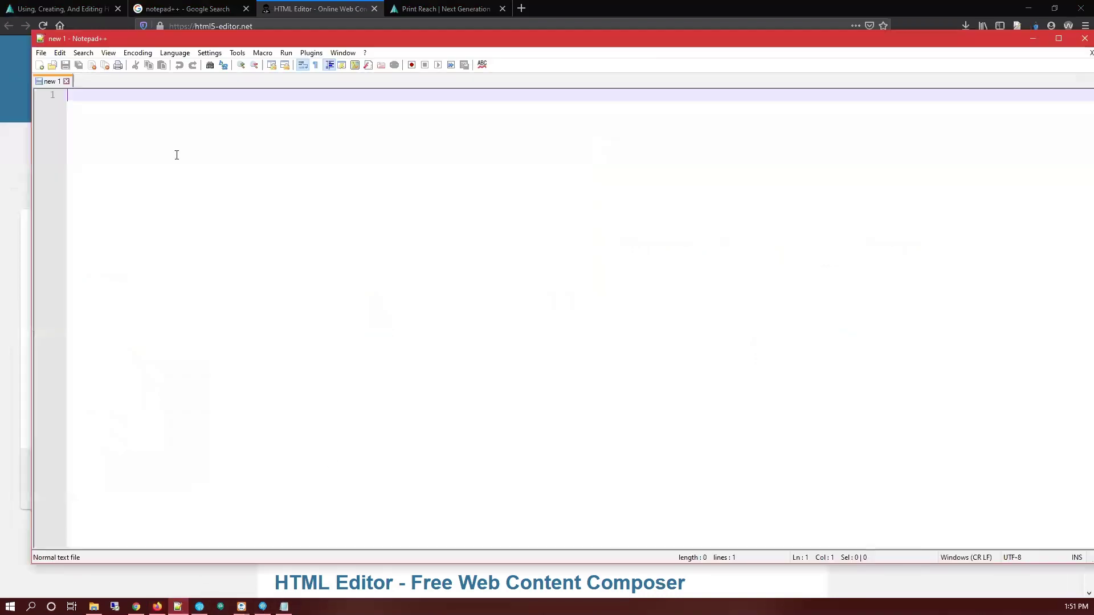
right_click(143, 99)
click(182, 130)
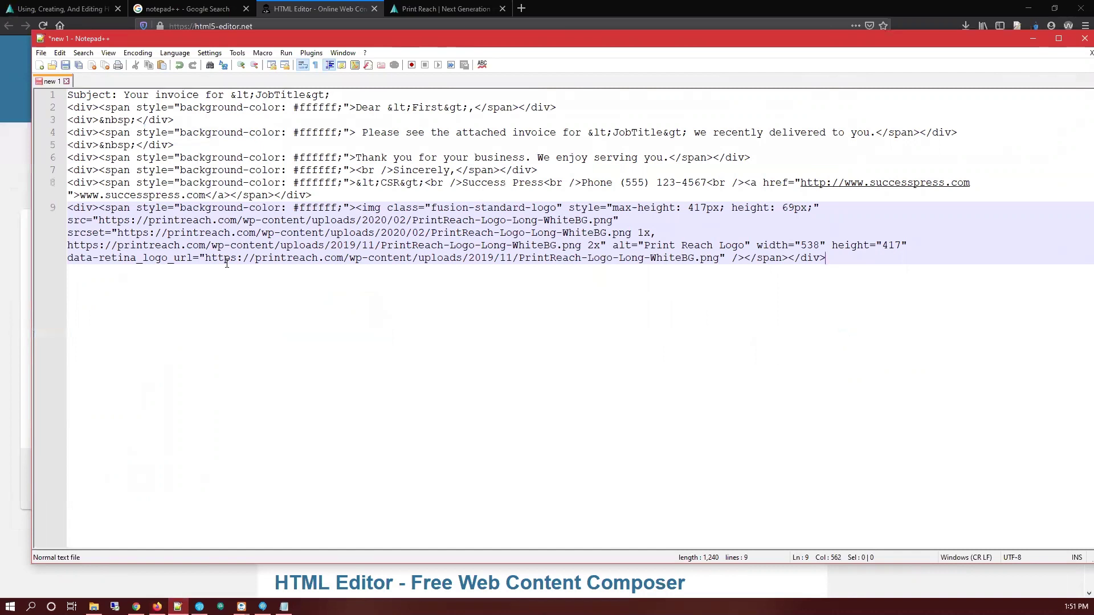
Start Save As with the name Invoice in Desktop > PLAN2020 > Email.
click(41, 53)
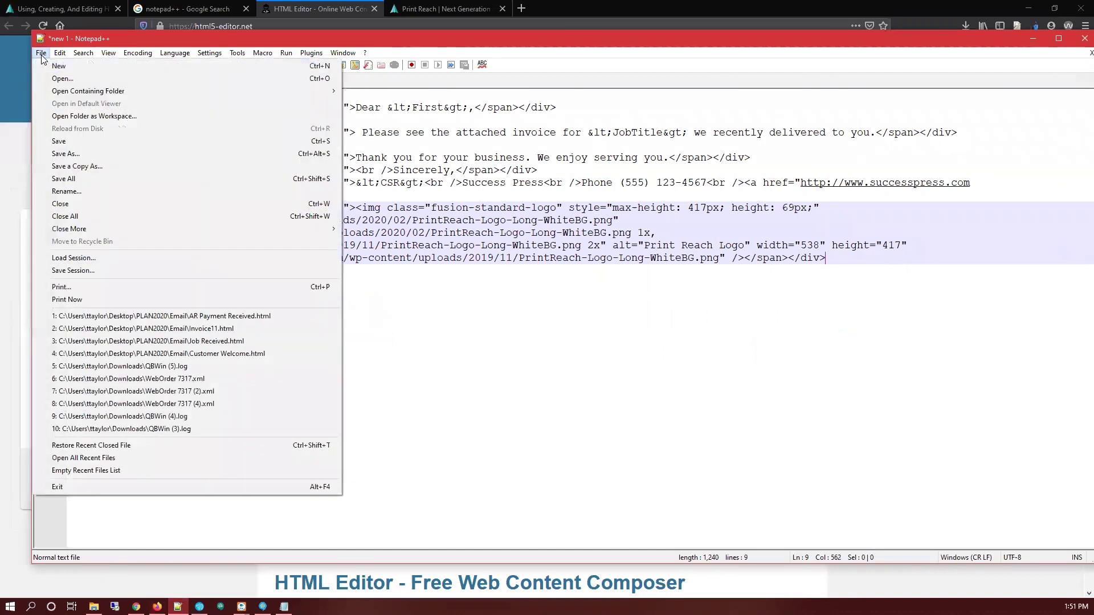
click(80, 154)
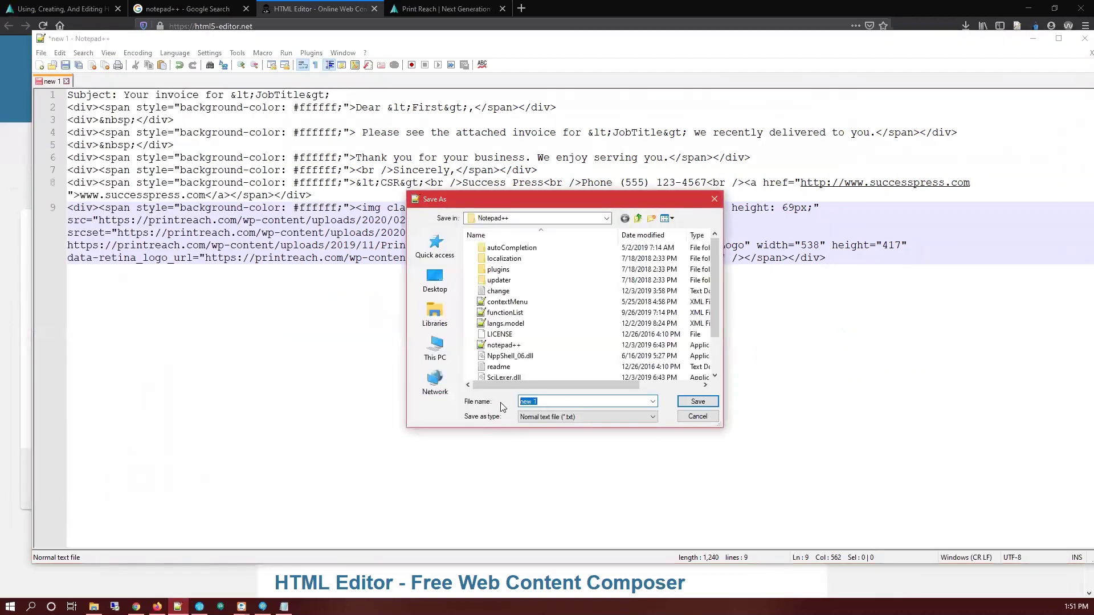
text(Invoice)
click(435, 279)
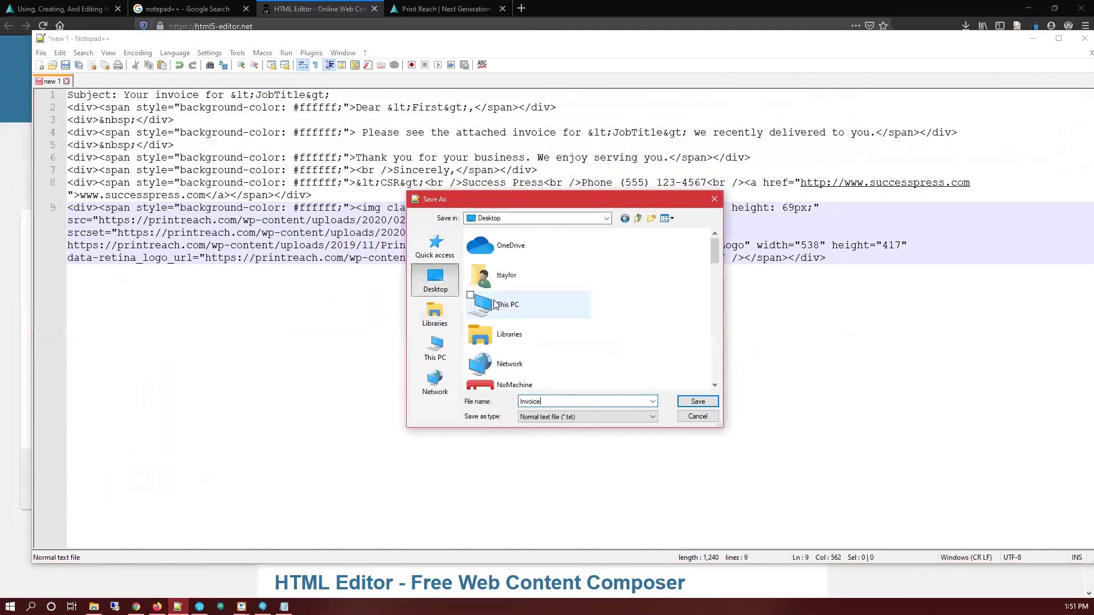
scroll(520, 337, down, 2)
double_click(495, 340)
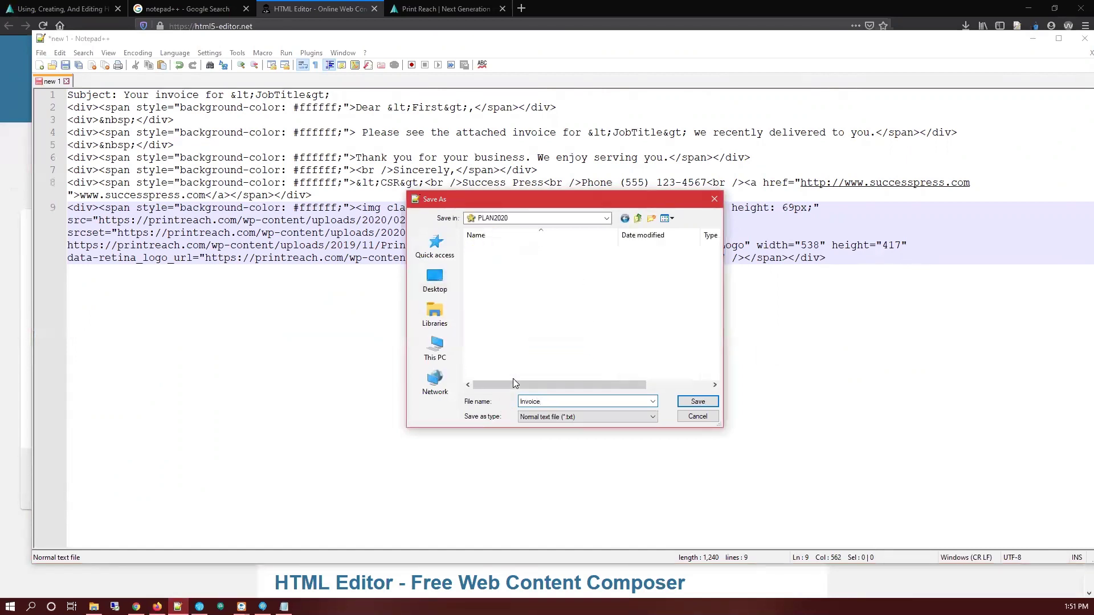
double_click(495, 259)
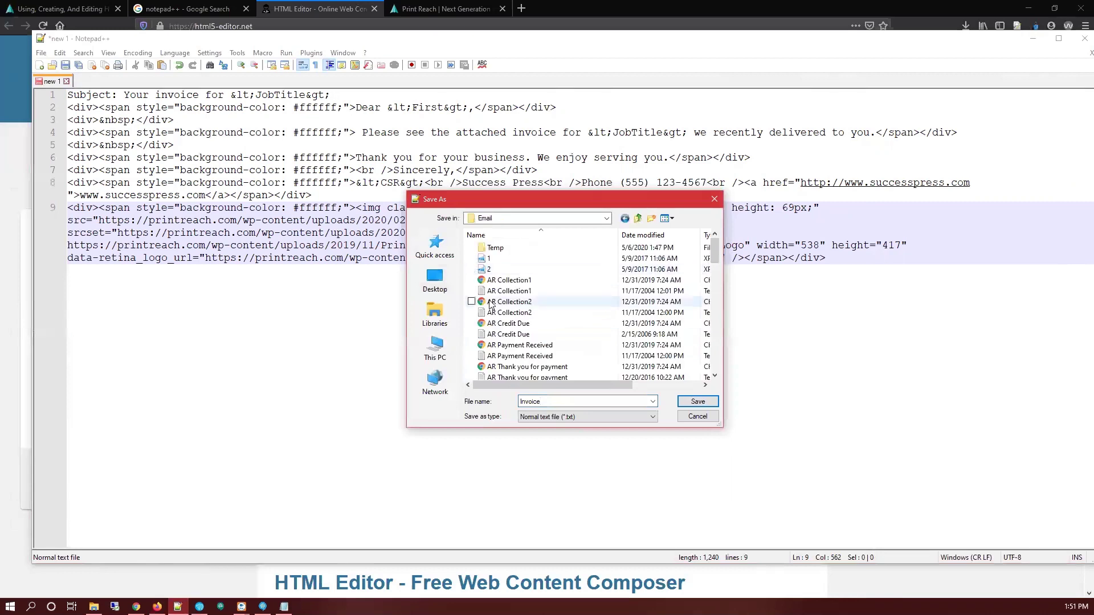
Set the type to Hyper Text Markup Language file and save as Invoice.html.
click(621, 421)
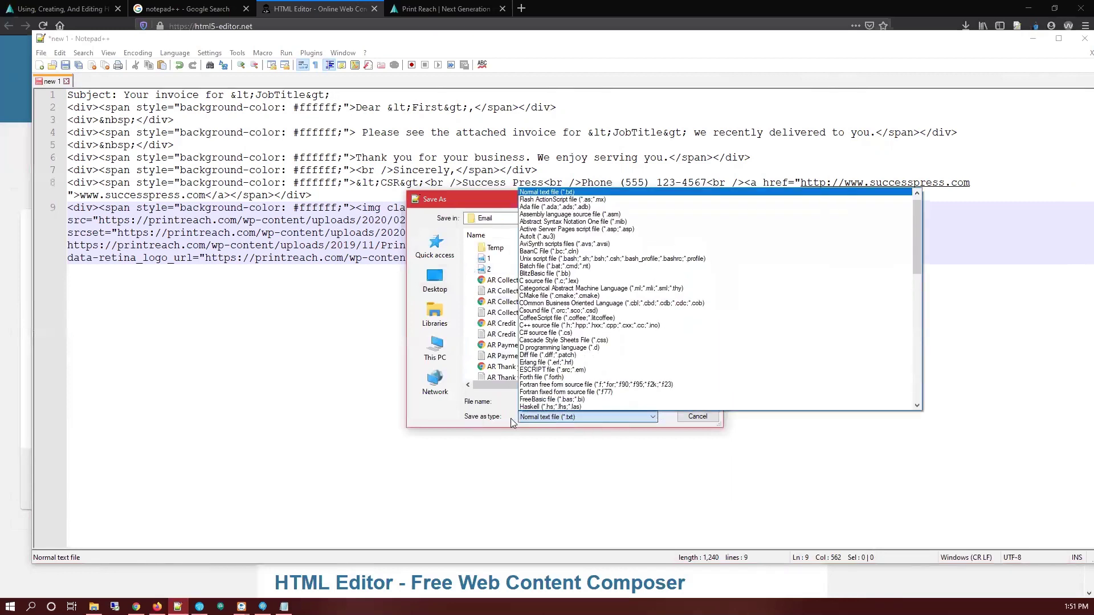
scroll(554, 357, down, 3)
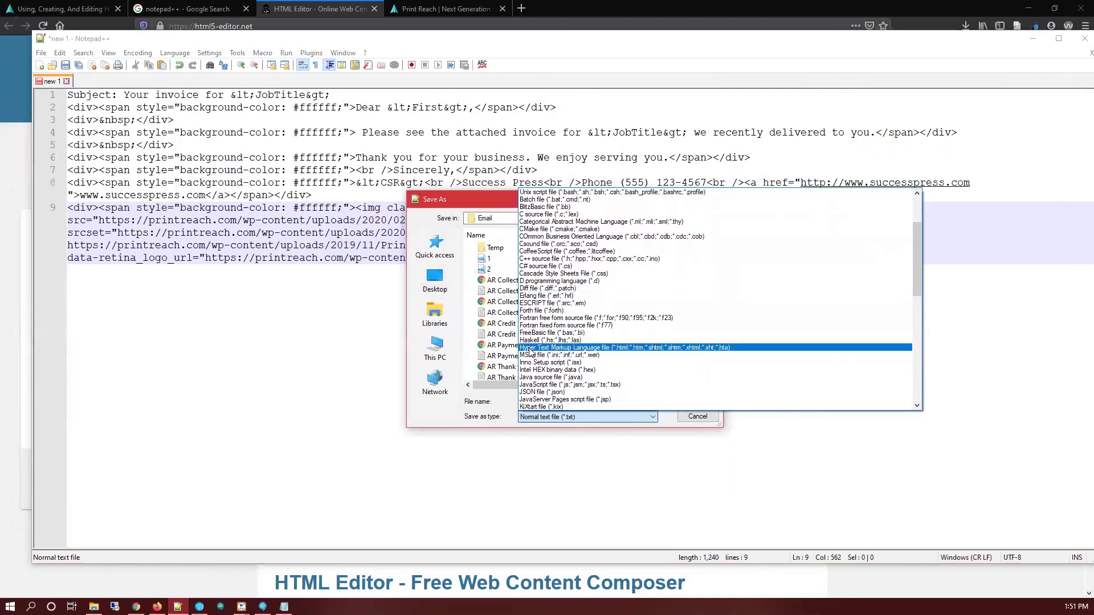
click(614, 348)
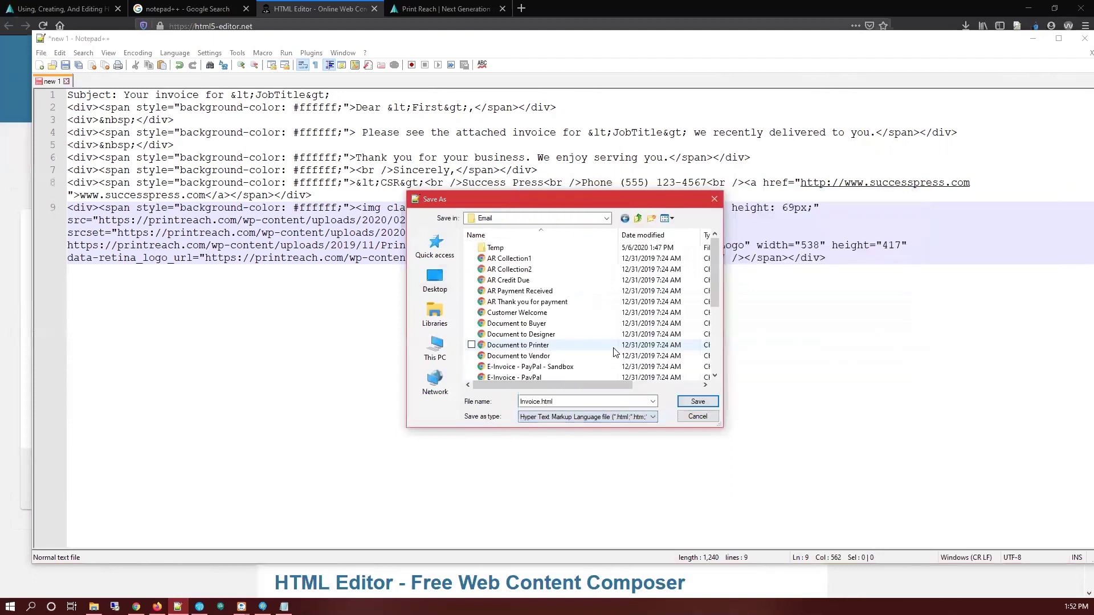
click(697, 401)
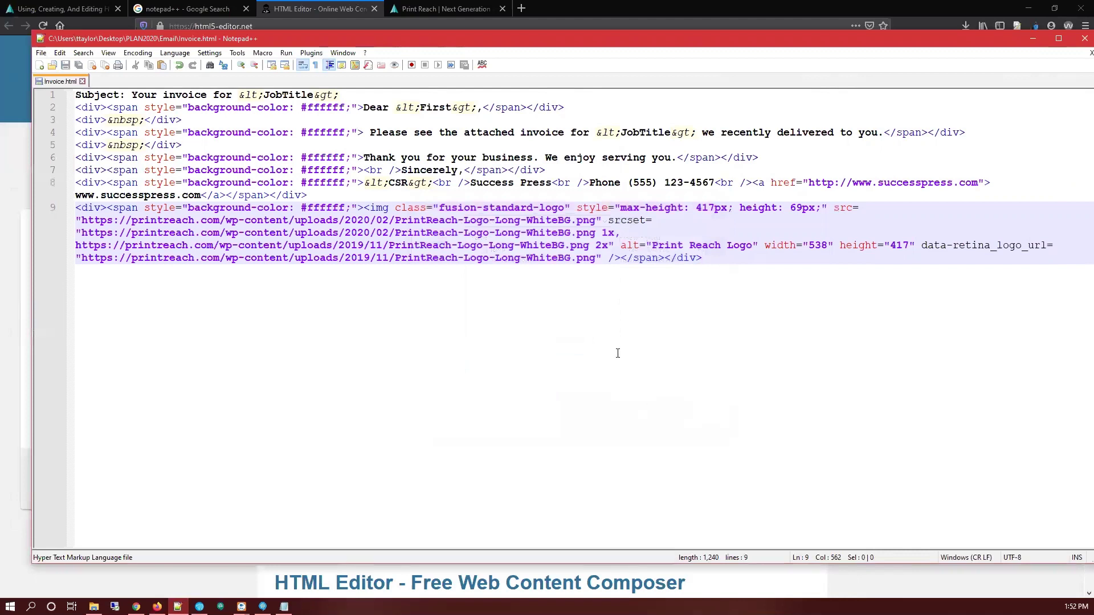
click(364, 157)
click(273, 285)
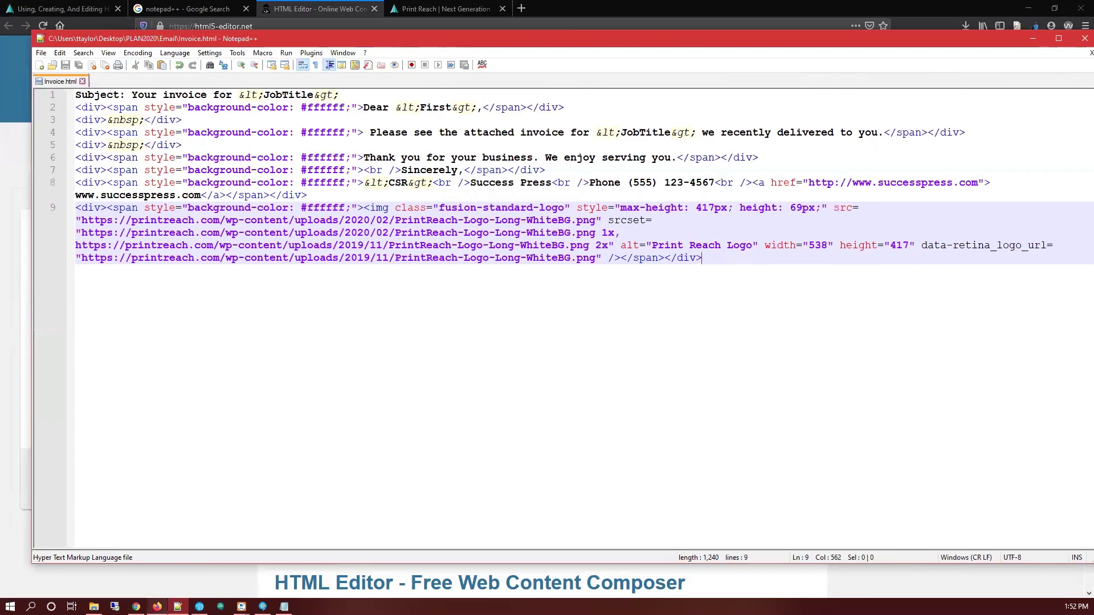
Select the job in the jobs list and email its Invoice (Default) as a PDF, reaching the recipient choice.
click(200, 606)
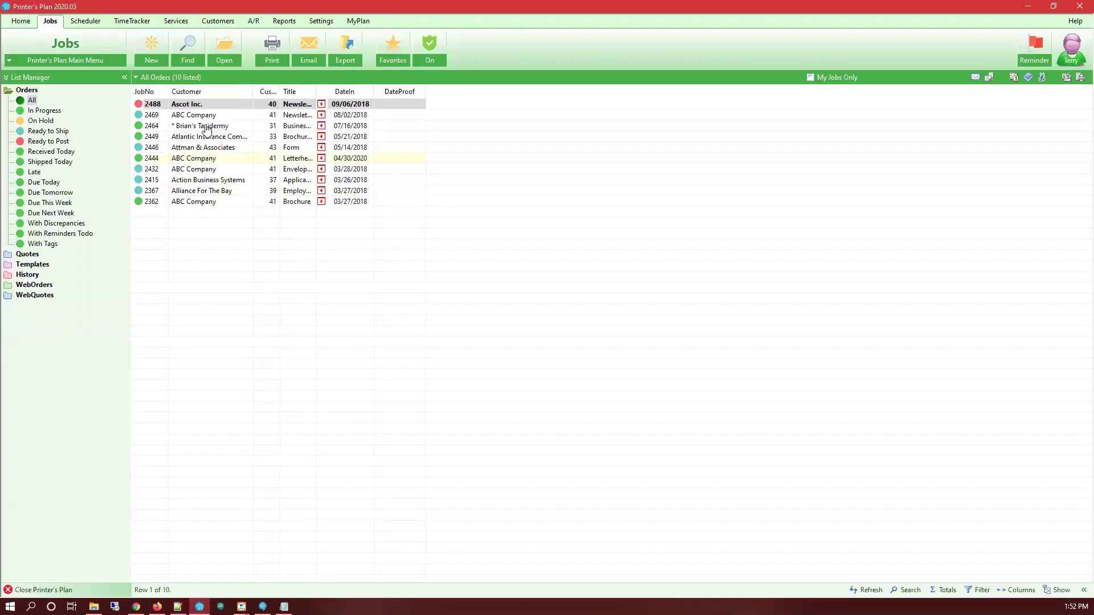
click(196, 105)
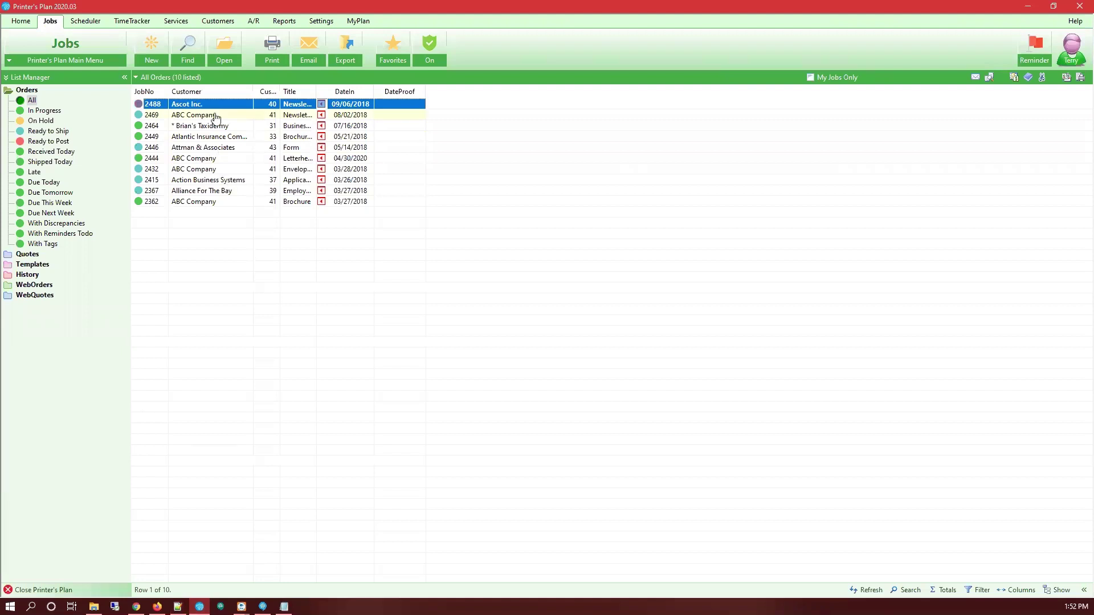
click(274, 53)
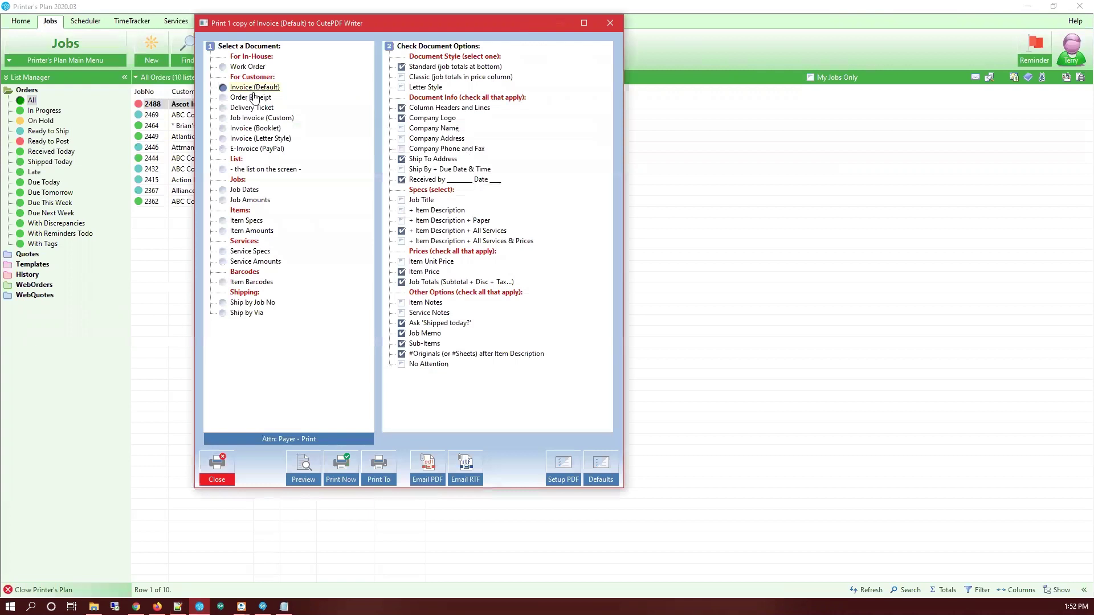
click(428, 464)
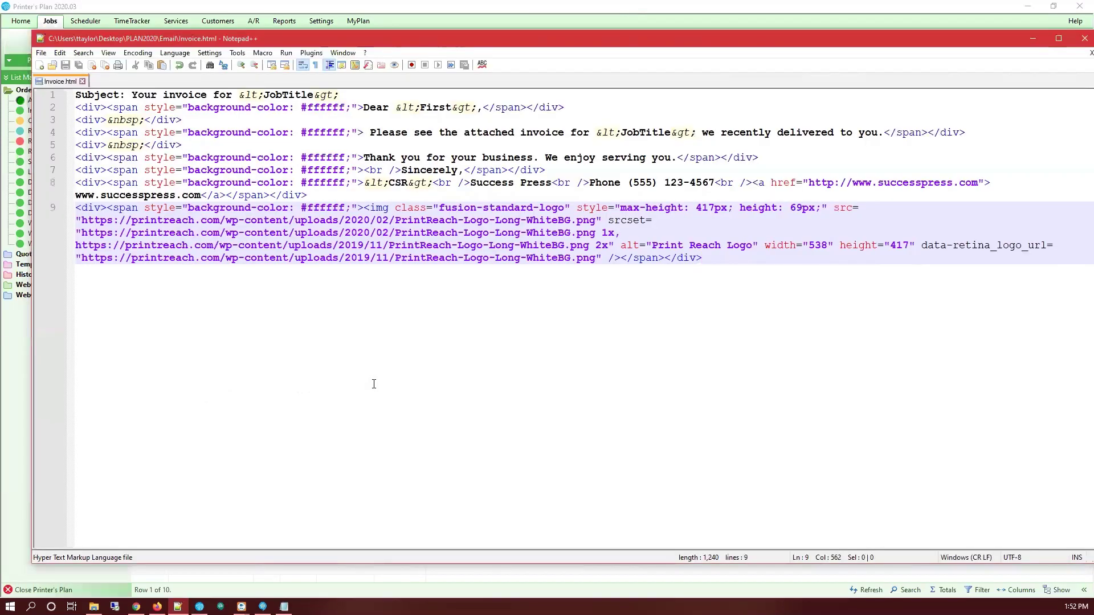
click(241, 577)
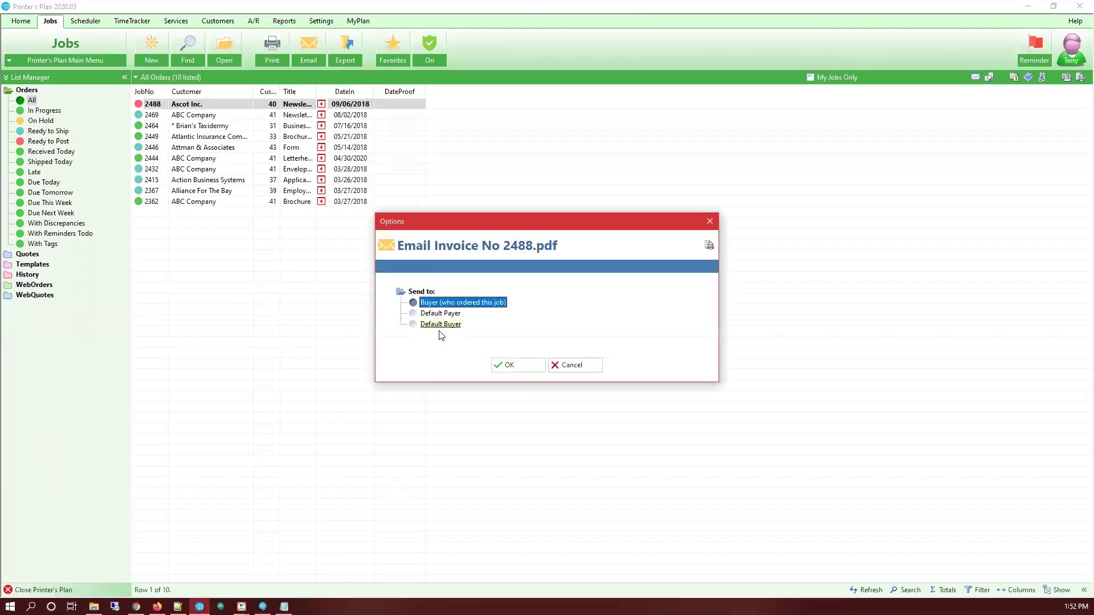
Address the invoice email to the Buyer, check its website link and logo, then close it unsent.
click(505, 365)
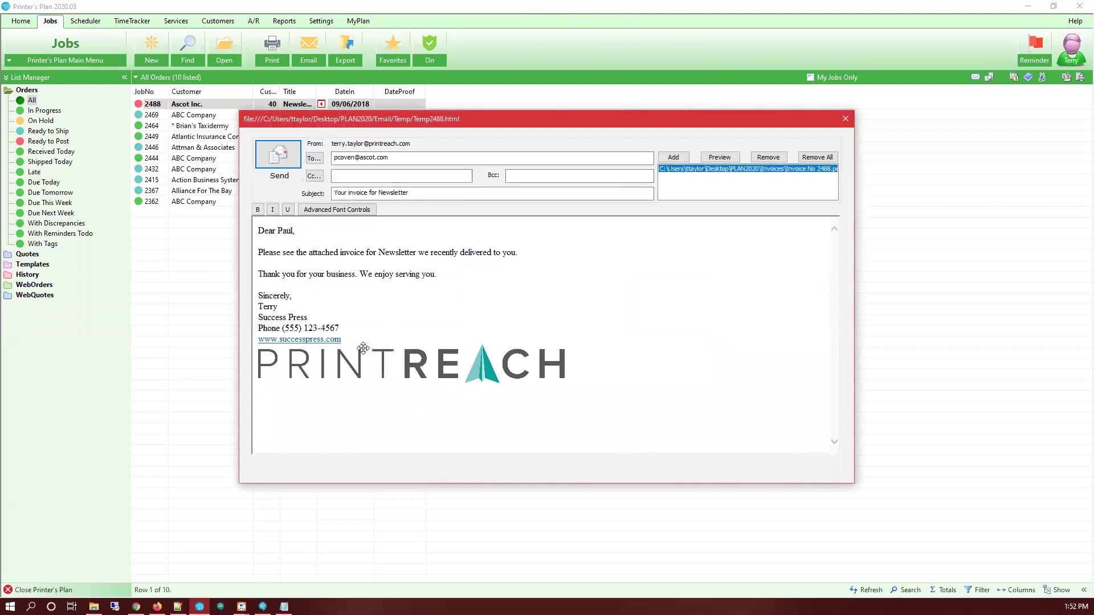
drag(340, 339, 258, 339)
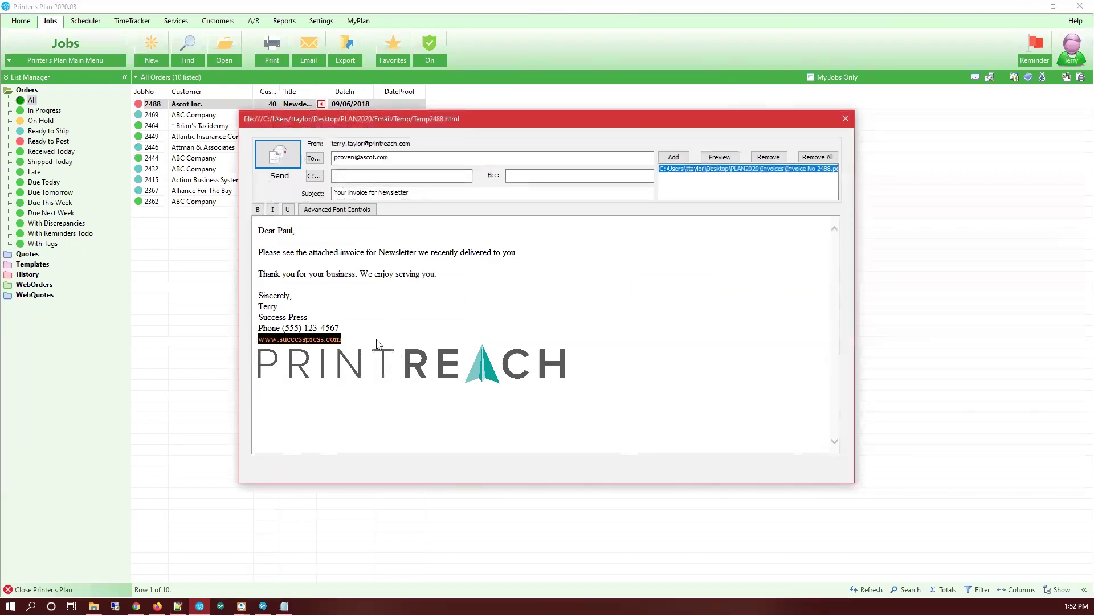
click(386, 325)
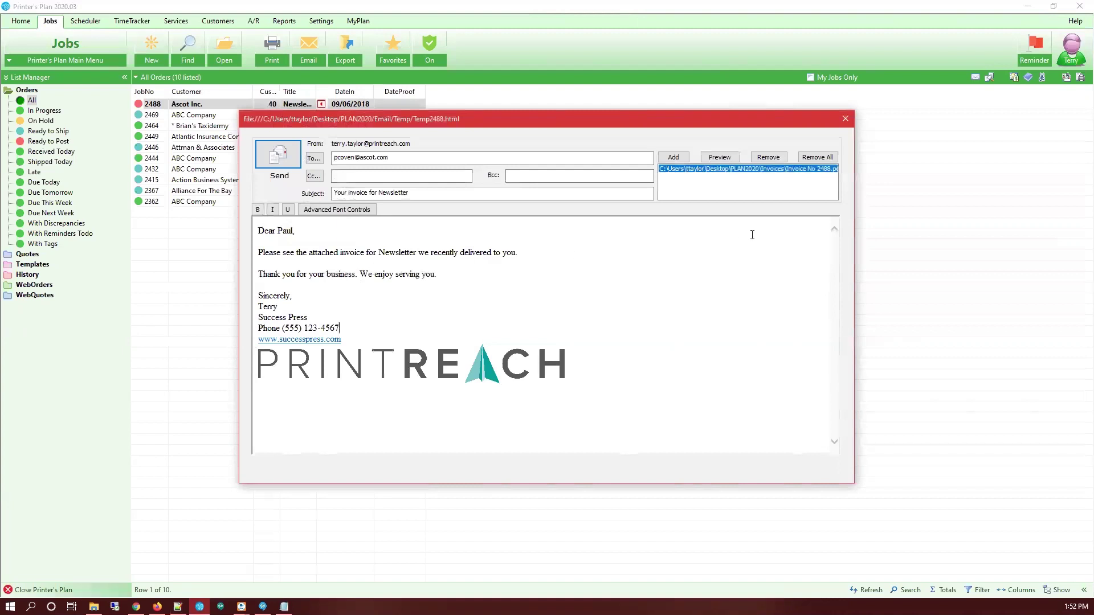
click(845, 118)
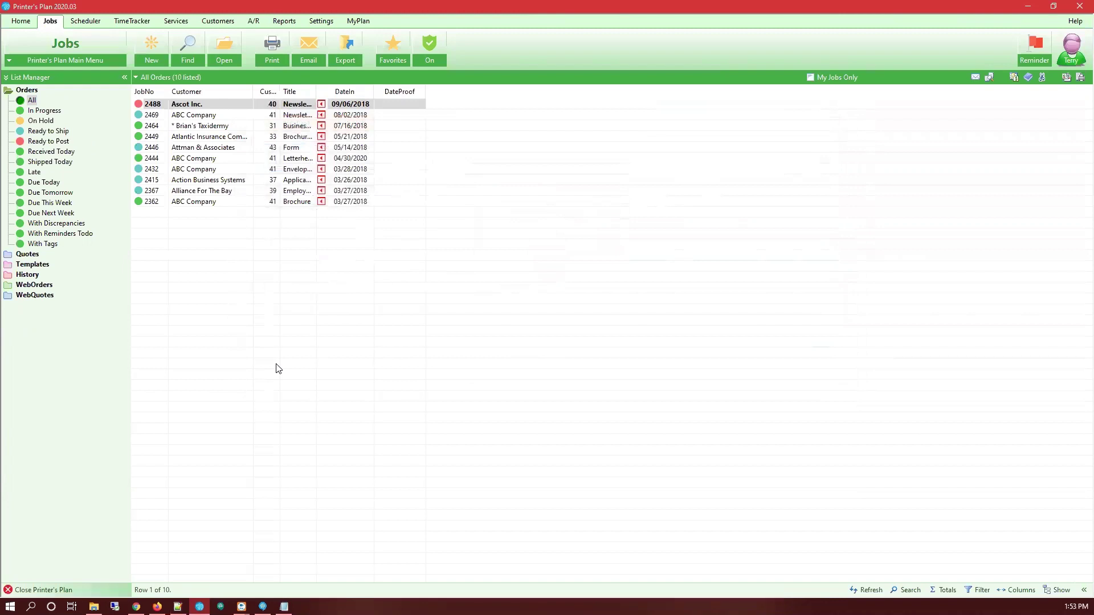
mouse_move(242, 606)
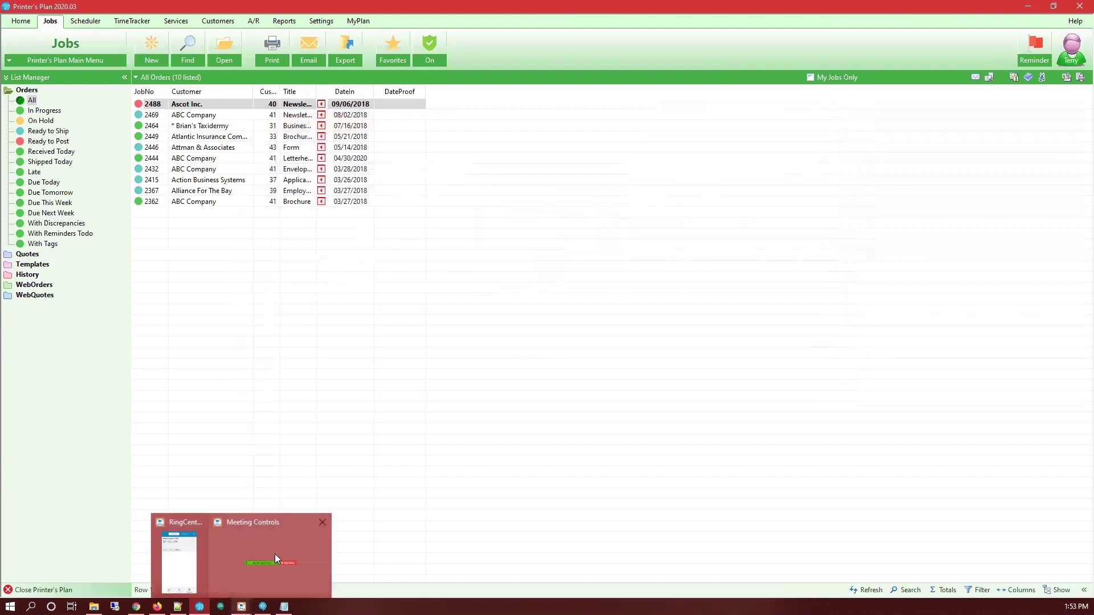